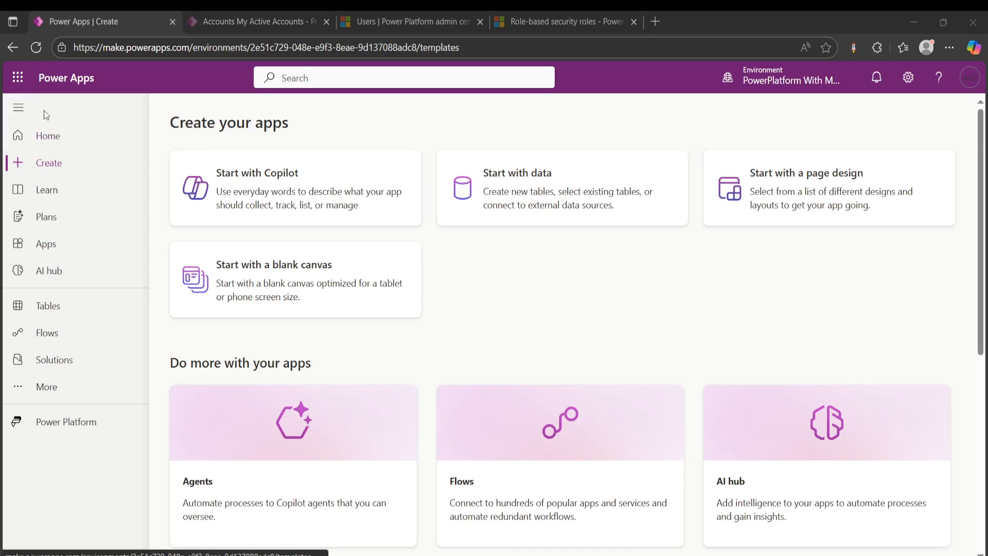
- Switch from Power Apps to the Microsoft 365 admin center
{"action": "left_click", "coordinate": [17, 83]}
{"action": "left_click", "coordinate": [130, 115]}
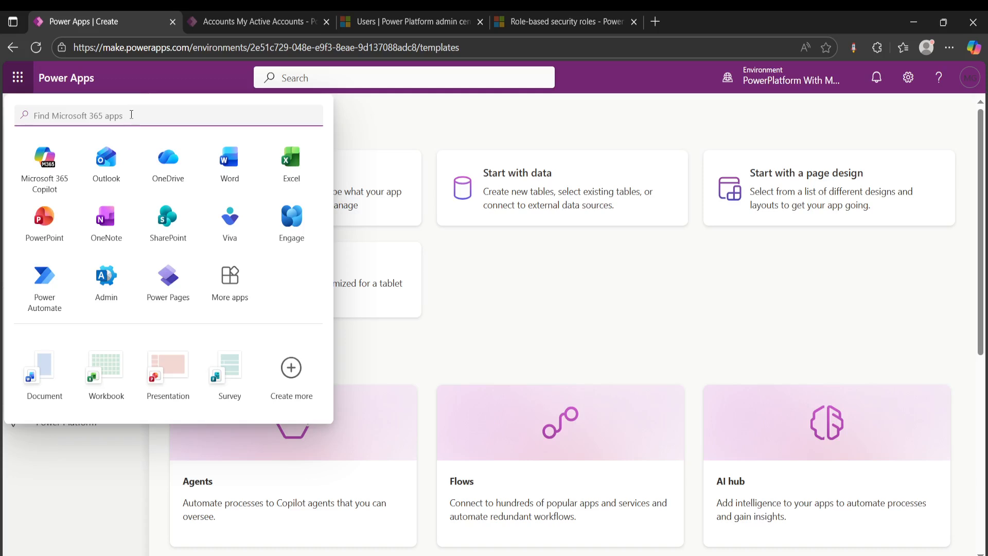
{"action": "left_click", "coordinate": [58, 181]}
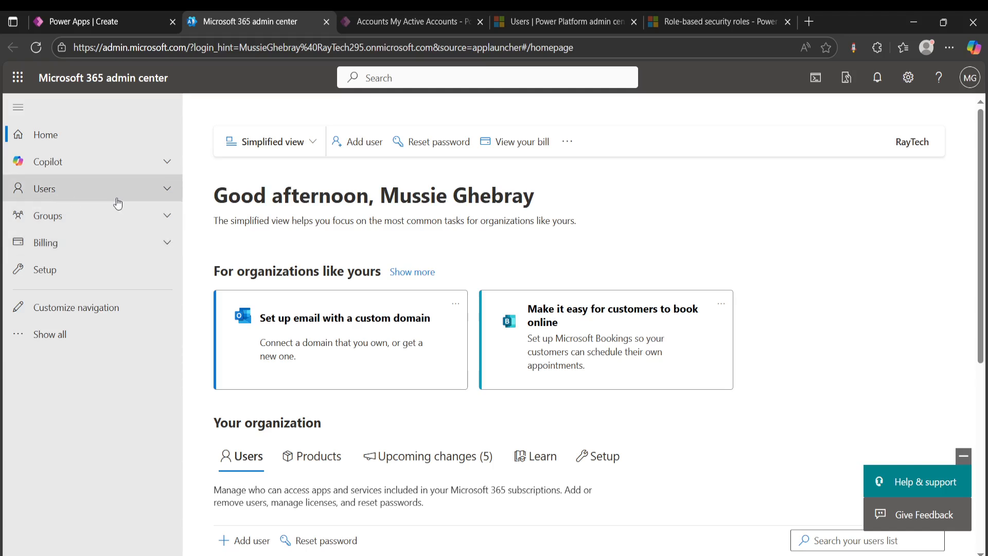
- Expand the Billing section and the full admin navigation, and look through the list of all admin centers
{"action": "left_click", "coordinate": [168, 244]}
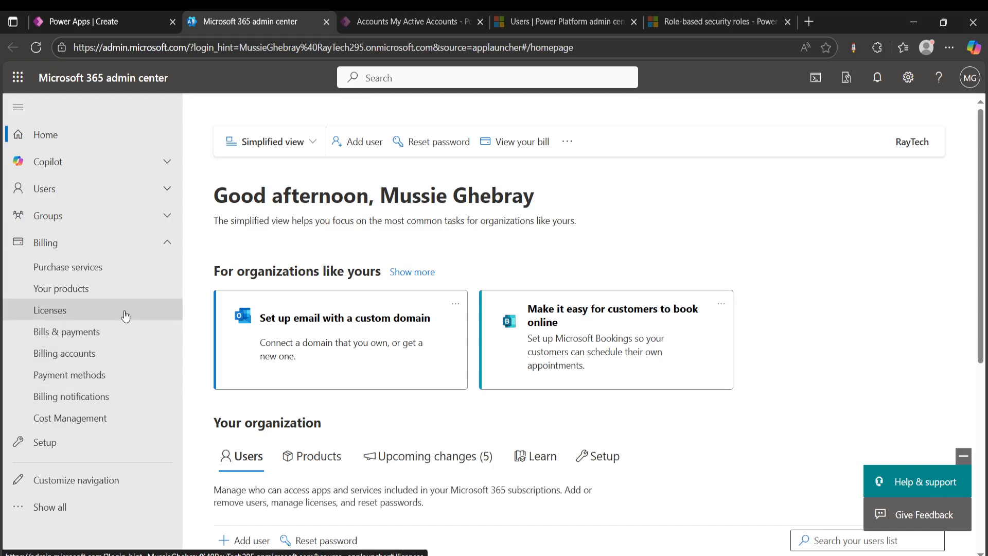
{"action": "left_click", "coordinate": [32, 507]}
{"action": "scroll", "coordinate": [102, 374], "scroll_direction": "down", "scroll_amount": 6}
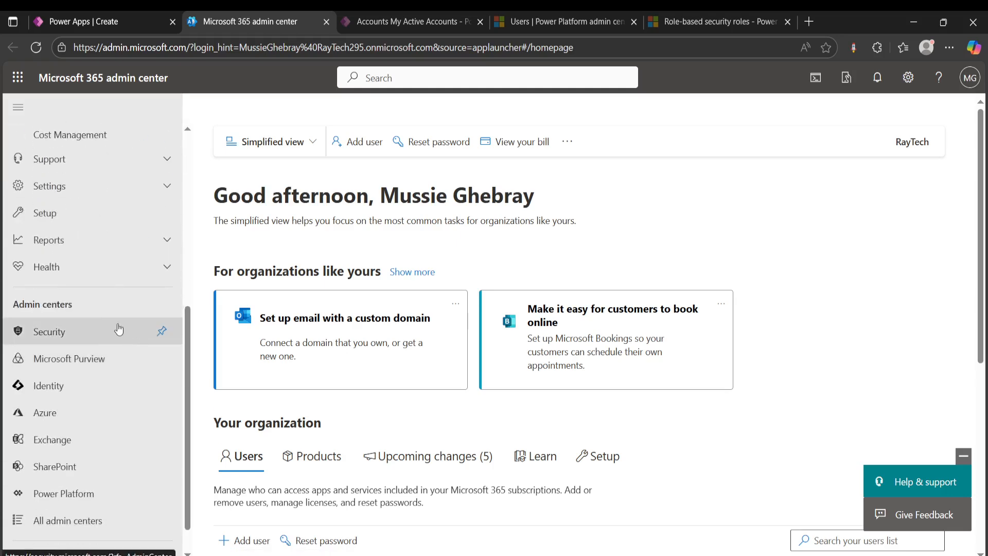
{"action": "scroll", "coordinate": [78, 301], "scroll_direction": "down", "scroll_amount": 1}
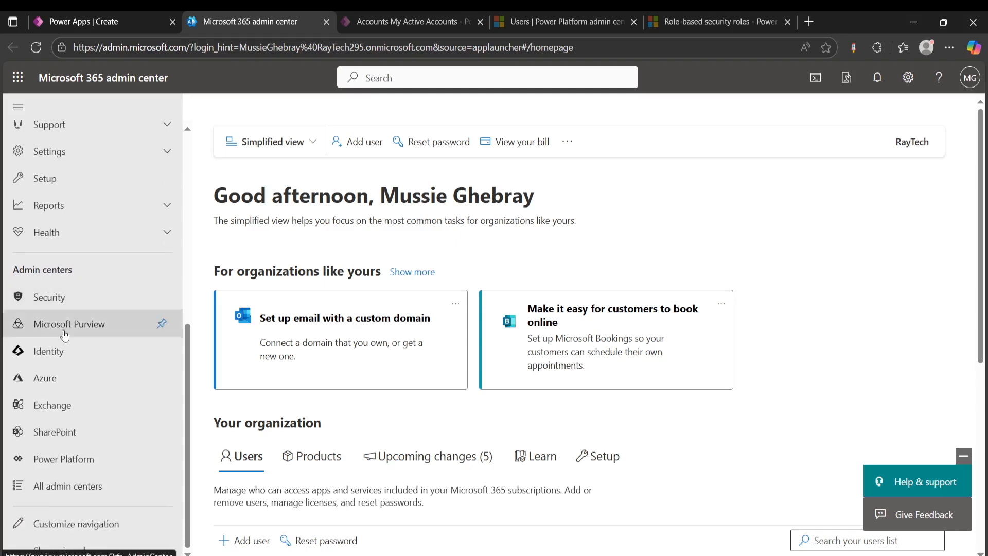
{"action": "left_click", "coordinate": [42, 493]}
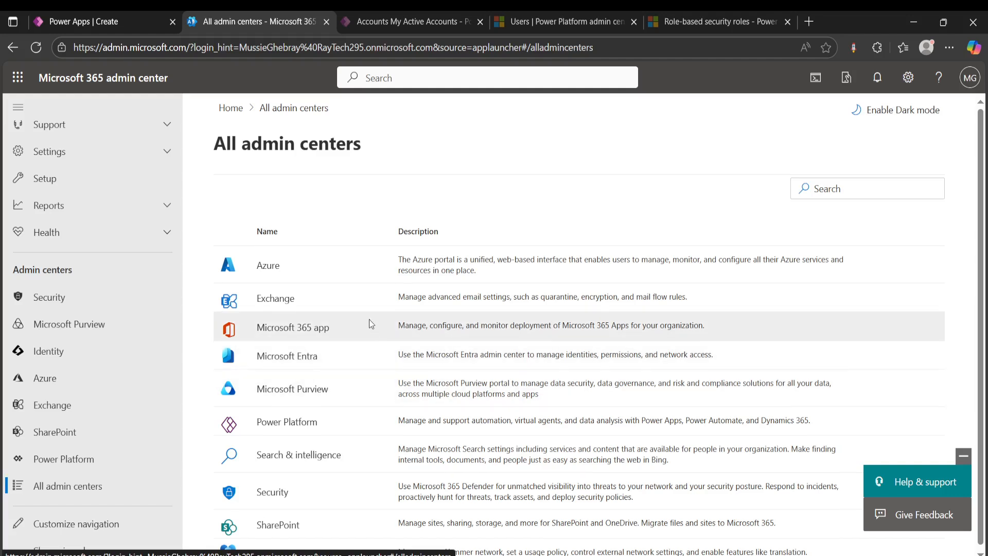
{"action": "scroll", "coordinate": [369, 323], "scroll_direction": "down", "scroll_amount": 1}
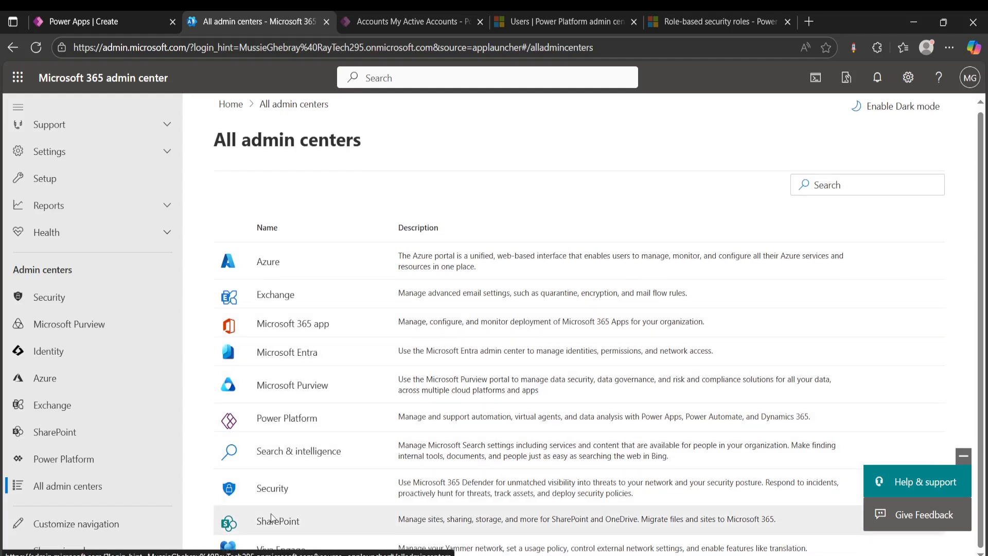
{"action": "scroll", "coordinate": [144, 374], "scroll_direction": "up", "scroll_amount": 3}
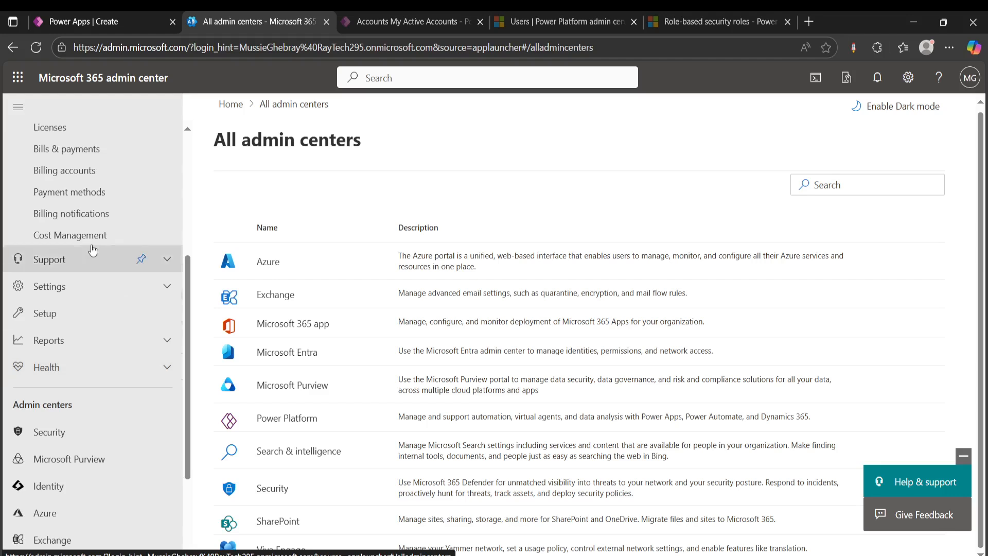
{"action": "scroll", "coordinate": [106, 265], "scroll_direction": "up", "scroll_amount": 5}
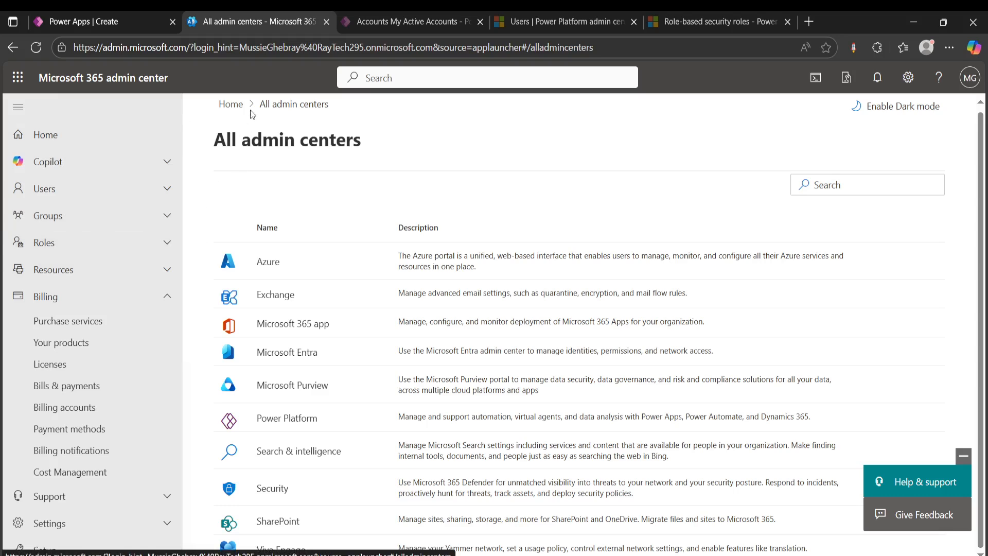
- Return to the admin center home page and open the list of active users
{"action": "left_click", "coordinate": [230, 104]}
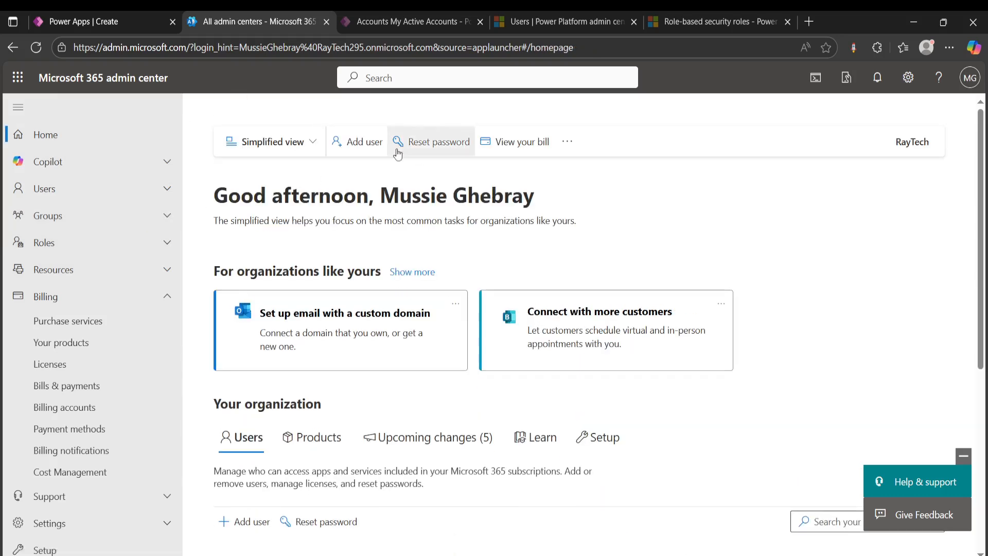
{"action": "left_click", "coordinate": [60, 188]}
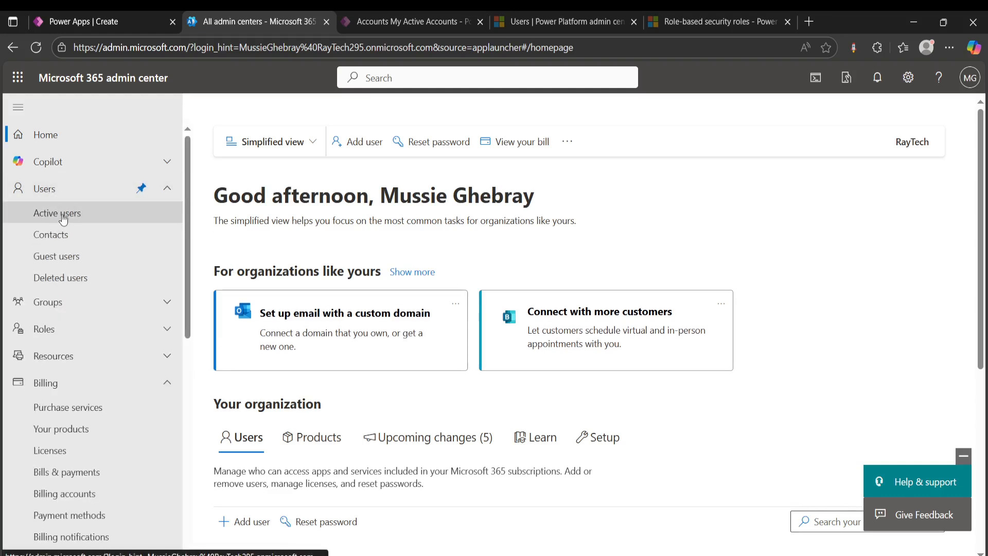
{"action": "left_click", "coordinate": [58, 215]}
{"action": "scroll", "coordinate": [509, 240], "scroll_direction": "down", "scroll_amount": 3}
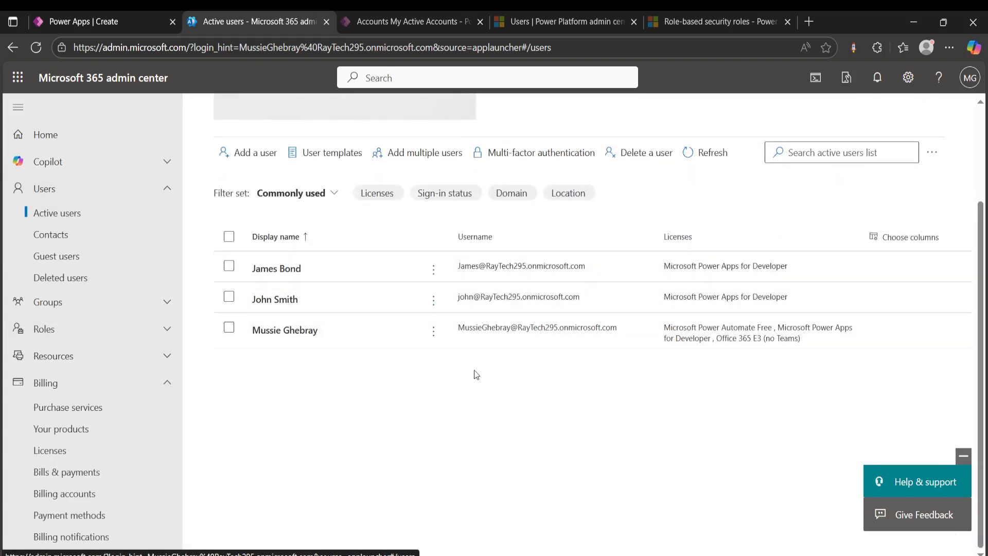
{"action": "scroll", "coordinate": [472, 372], "scroll_direction": "up", "scroll_amount": 1}
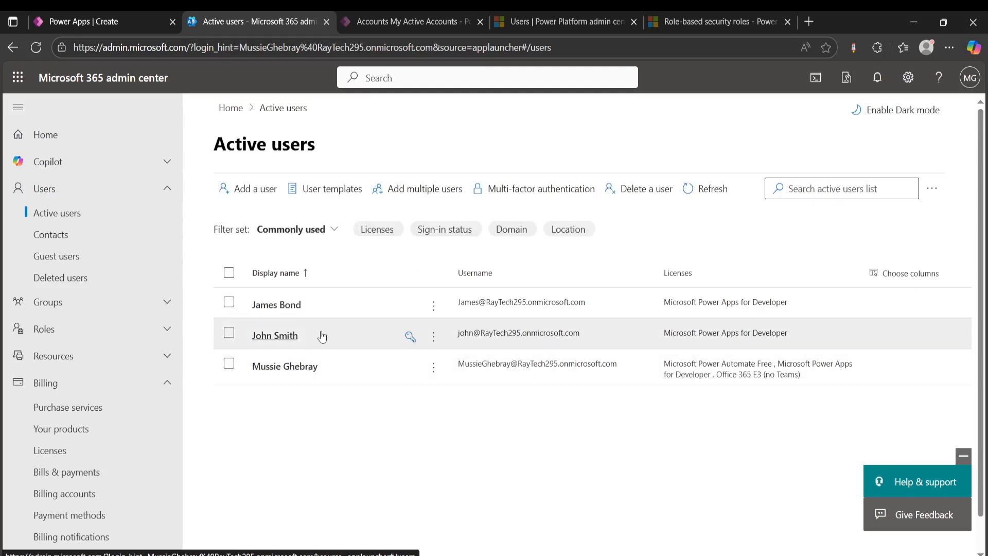
- Start adding a new user and fill in the person's first name, last name and display name
{"action": "left_click", "coordinate": [248, 196]}
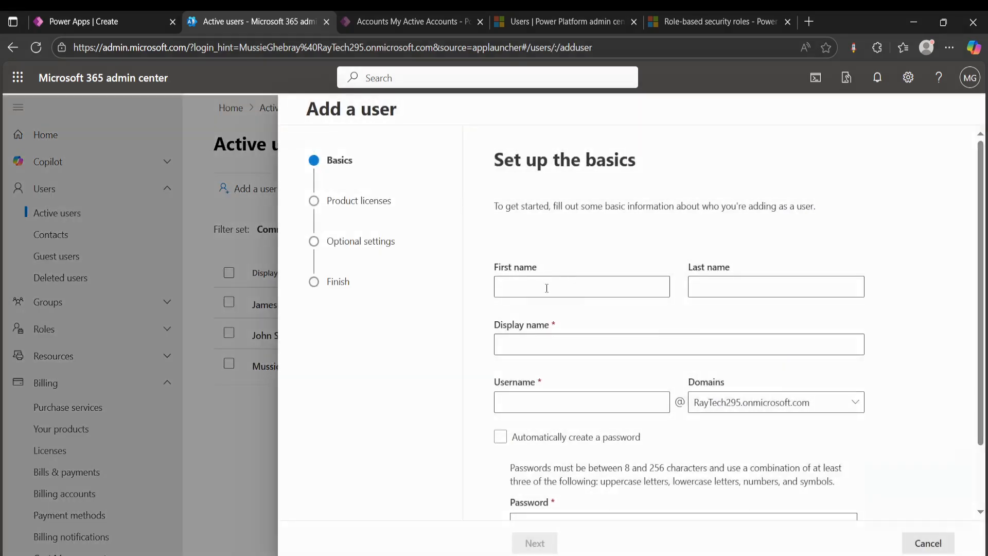
{"action": "left_click", "coordinate": [548, 288]}
{"action": "type", "text": "Jane"}
{"action": "left_click", "coordinate": [709, 282]}
{"action": "type", "text": "S"}
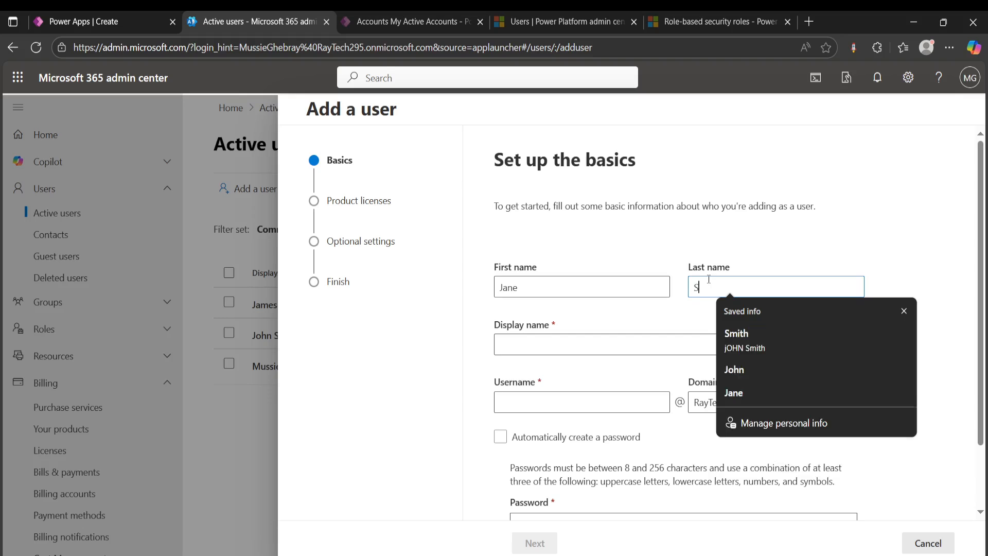
{"action": "type", "text": "mith"}
{"action": "left_click", "coordinate": [903, 201]}
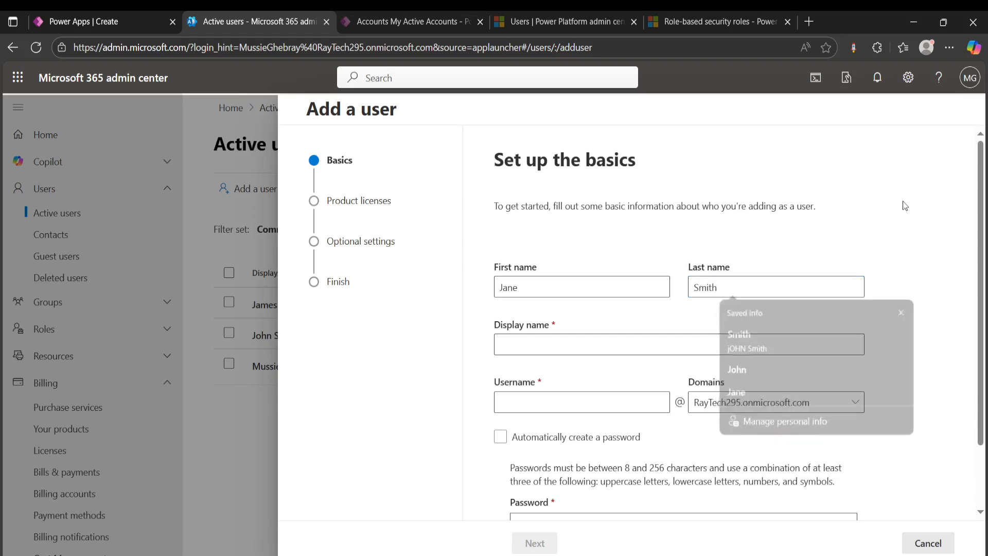
{"action": "left_click", "coordinate": [536, 345]}
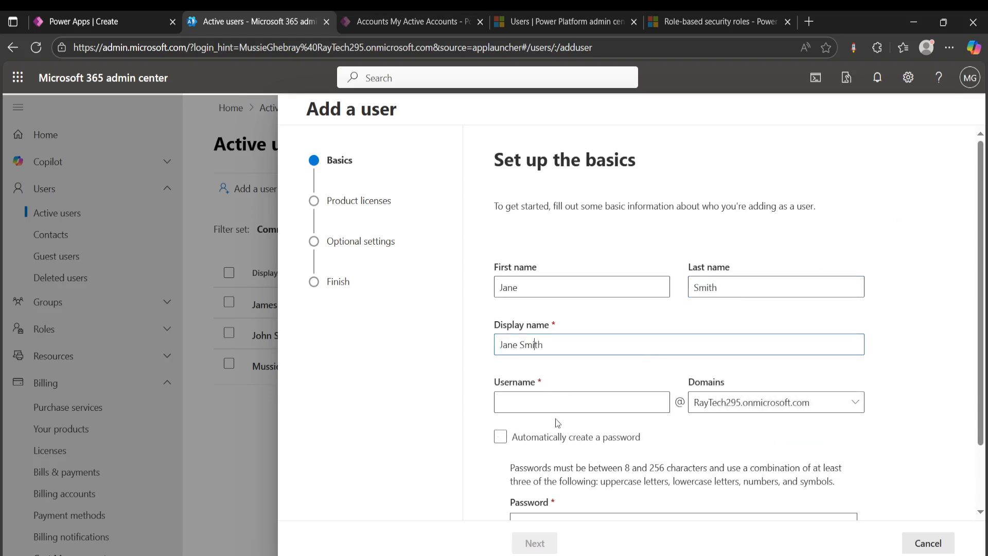
- Enter the new user's username and password, and proceed to product licenses without saving the password in the browser
{"action": "left_click", "coordinate": [562, 401]}
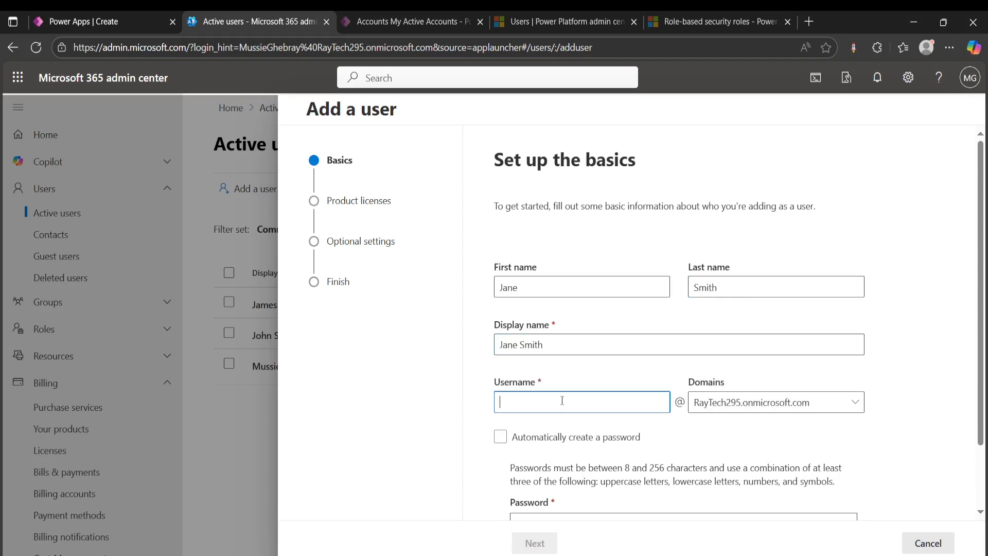
{"action": "type", "text": "jane"}
{"action": "scroll", "coordinate": [783, 329], "scroll_direction": "down", "scroll_amount": 2}
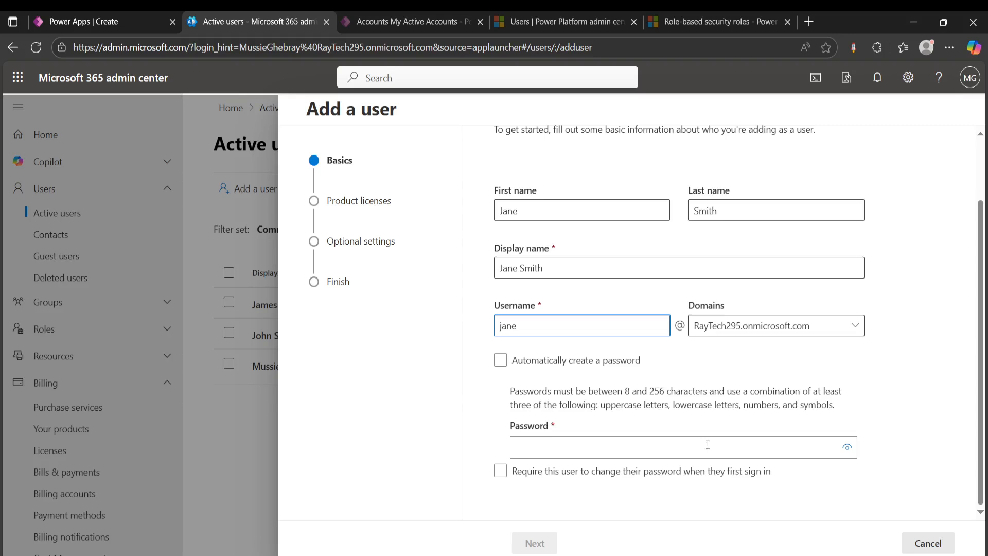
{"action": "left_click", "coordinate": [666, 446]}
{"action": "type", "text": "********"}
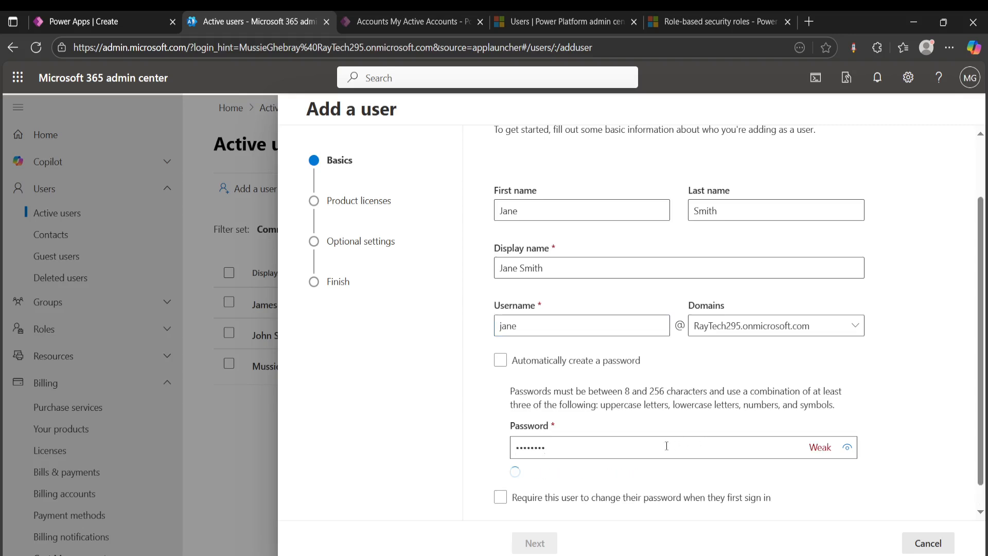
{"action": "left_click", "coordinate": [536, 543]}
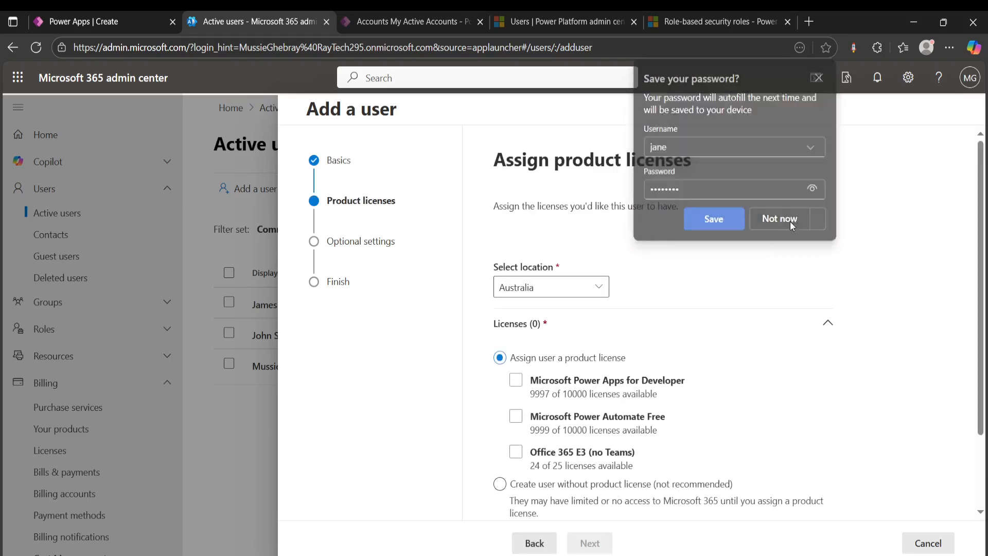
{"action": "left_click", "coordinate": [789, 221]}
- Assign the Microsoft Power Apps for Developer and Microsoft Power Automate Free licenses to the new user, and proceed to the optional settings
{"action": "scroll", "coordinate": [697, 286], "scroll_direction": "down", "scroll_amount": 2}
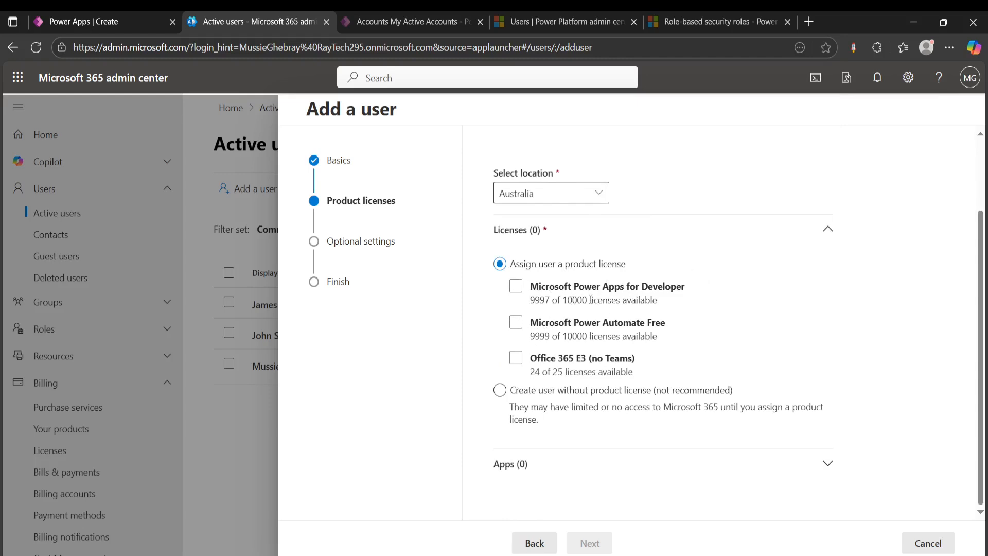
{"action": "left_click", "coordinate": [651, 327]}
{"action": "left_click", "coordinate": [515, 285]}
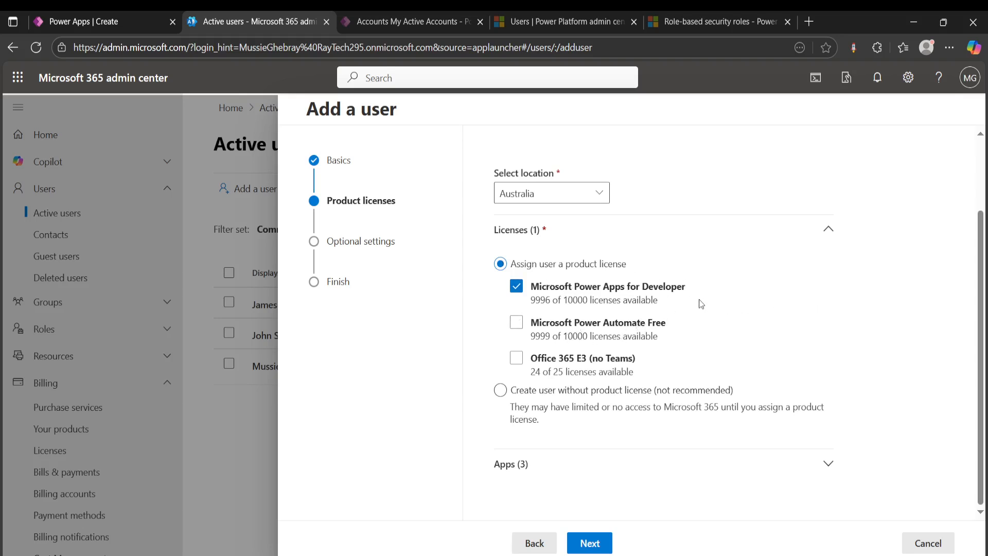
{"action": "left_click", "coordinate": [516, 322]}
{"action": "left_click", "coordinate": [594, 547]}
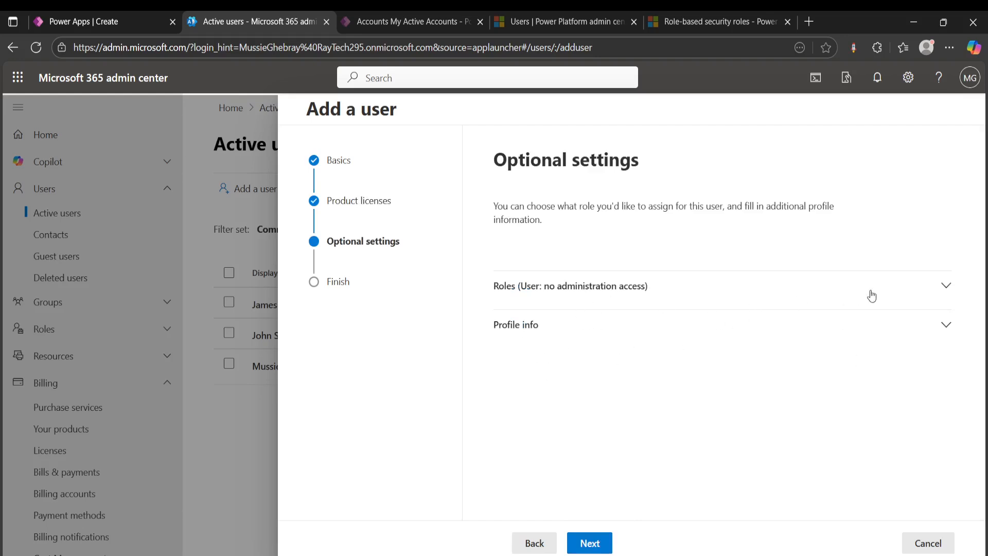
- Give the new user admin center access with the Global Administrator role
{"action": "left_click", "coordinate": [920, 293]}
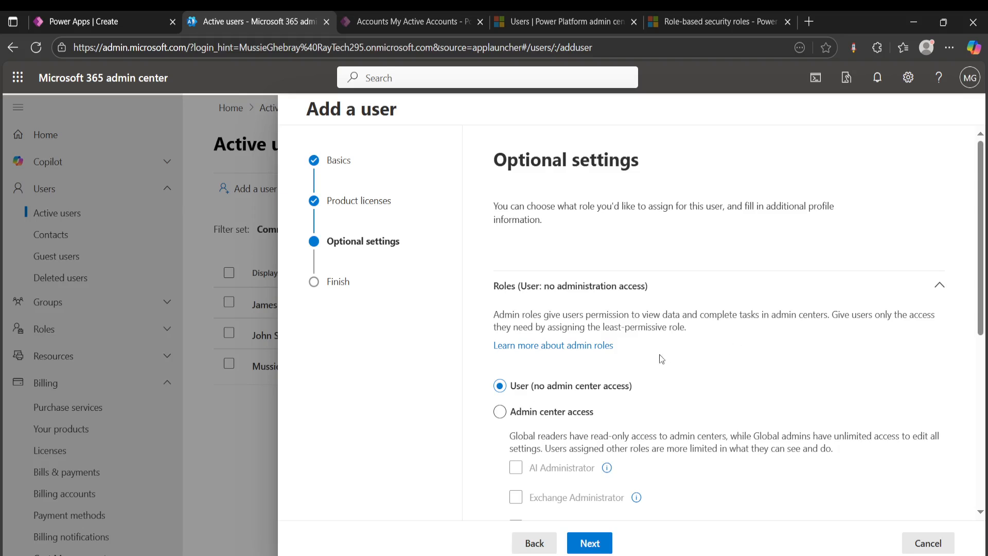
{"action": "scroll", "coordinate": [669, 353], "scroll_direction": "down", "scroll_amount": 3}
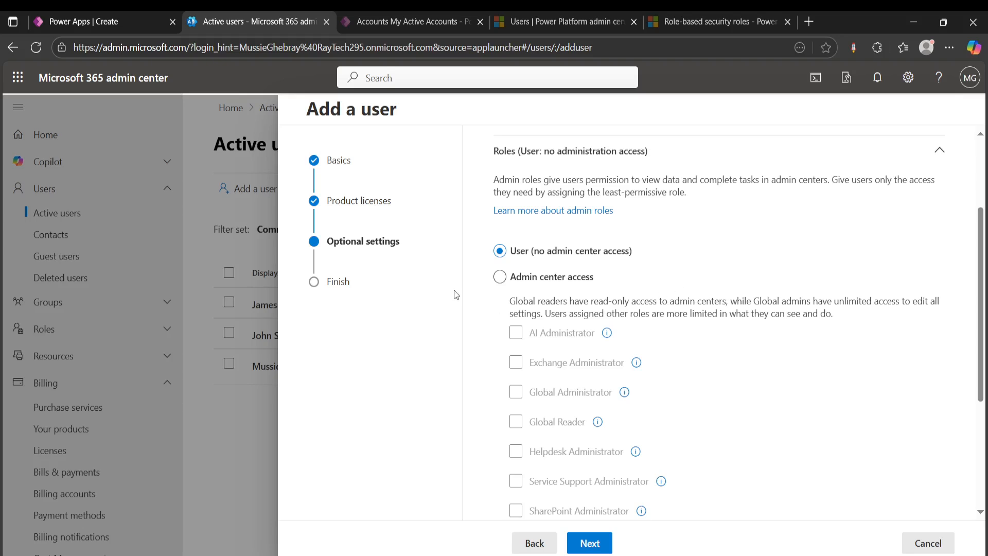
{"action": "scroll", "coordinate": [669, 278], "scroll_direction": "down", "scroll_amount": 2}
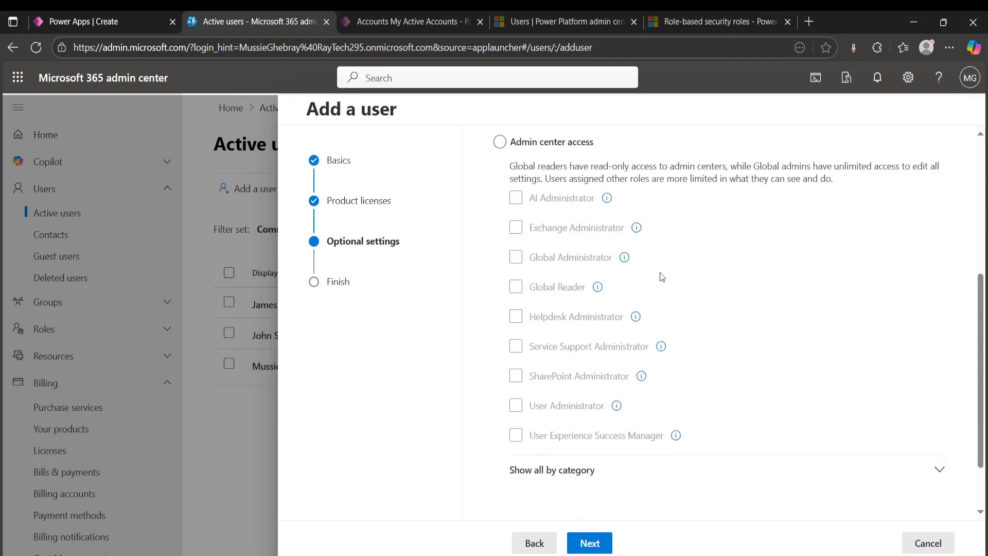
{"action": "scroll", "coordinate": [535, 255], "scroll_direction": "up", "scroll_amount": 2}
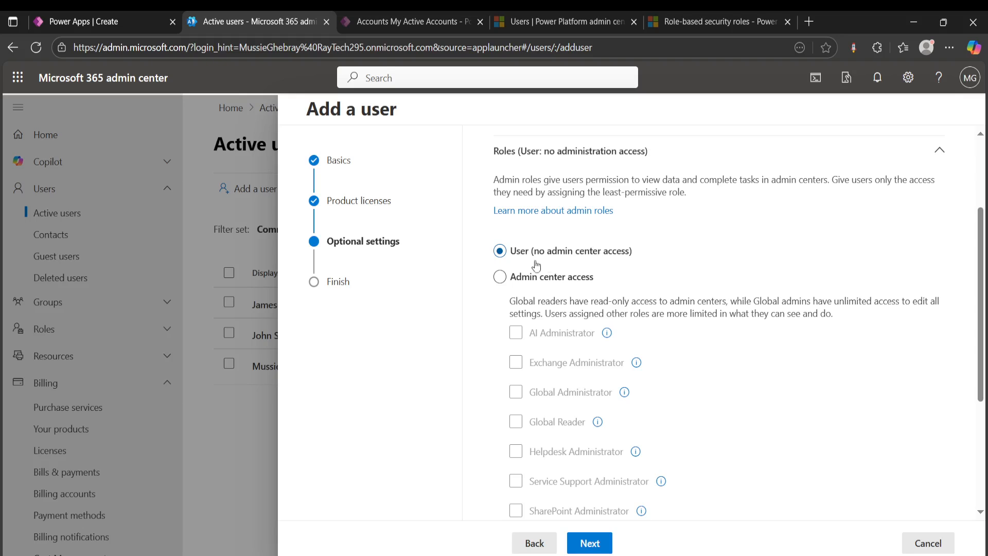
{"action": "scroll", "coordinate": [632, 255], "scroll_direction": "down", "scroll_amount": 2}
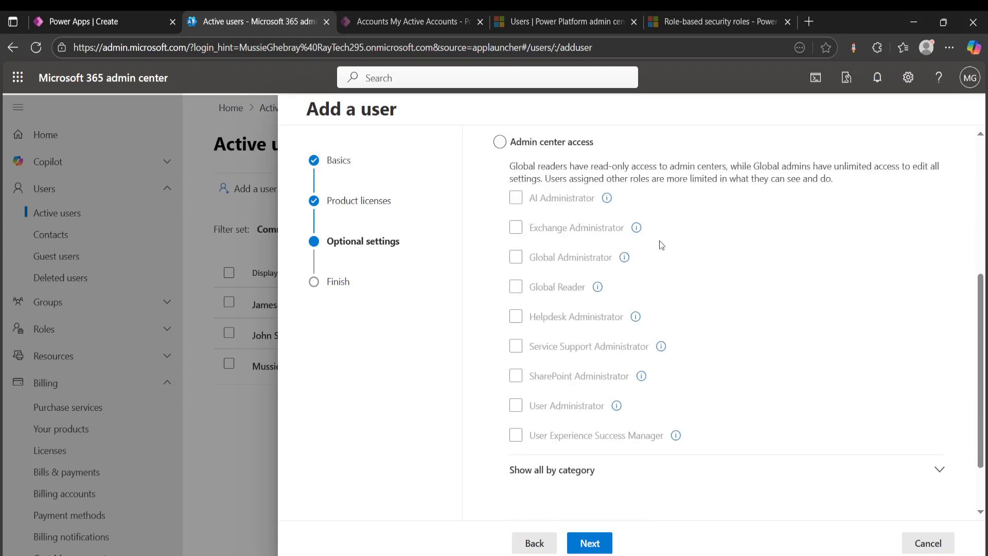
{"action": "scroll", "coordinate": [793, 251], "scroll_direction": "up", "scroll_amount": 2}
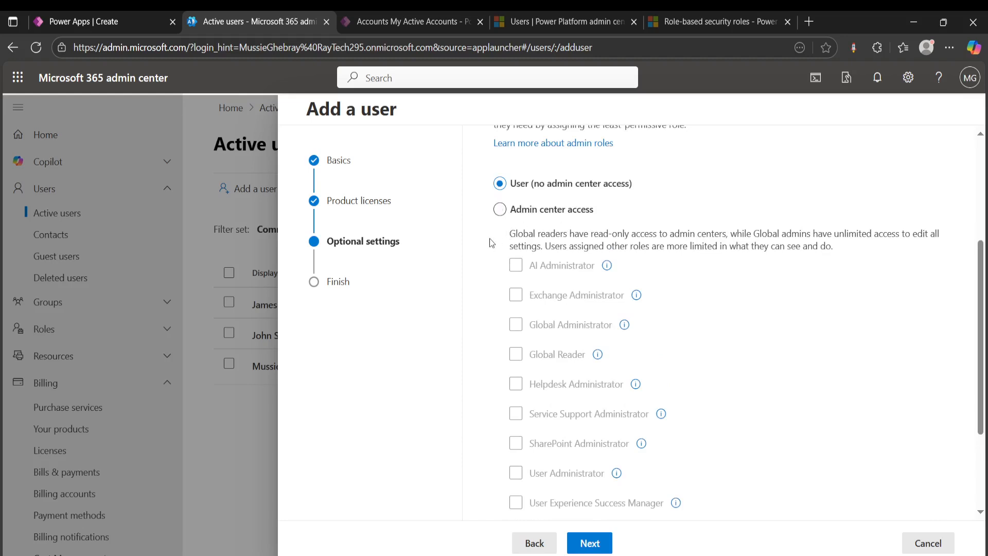
{"action": "left_click", "coordinate": [500, 209]}
{"action": "left_click", "coordinate": [607, 293]}
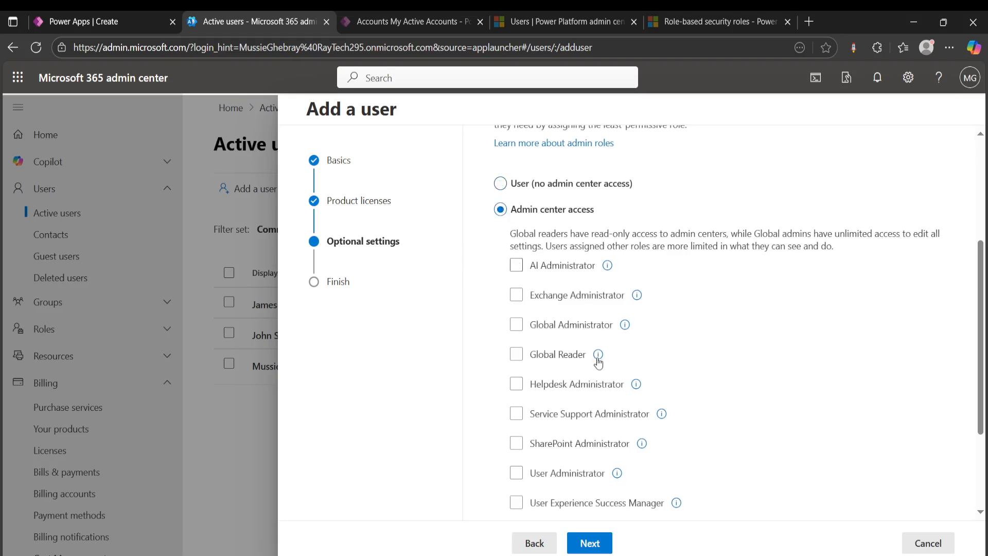
{"action": "left_click", "coordinate": [516, 328]}
- Show all admin roles by category and try out the Power Platform Administrator role for the new user
{"action": "scroll", "coordinate": [566, 324], "scroll_direction": "down", "scroll_amount": 3}
{"action": "left_click", "coordinate": [566, 399]}
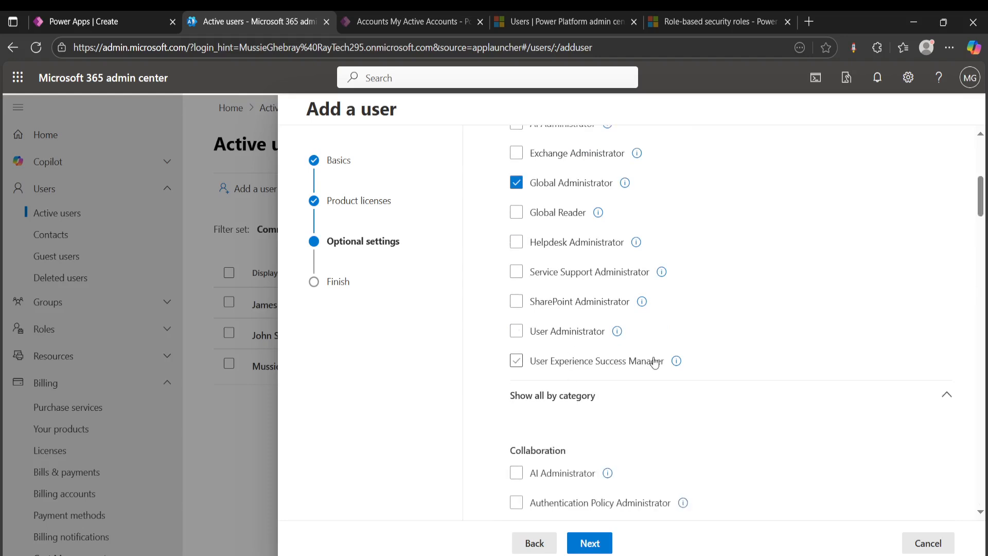
{"action": "scroll", "coordinate": [671, 327], "scroll_direction": "down", "scroll_amount": 8}
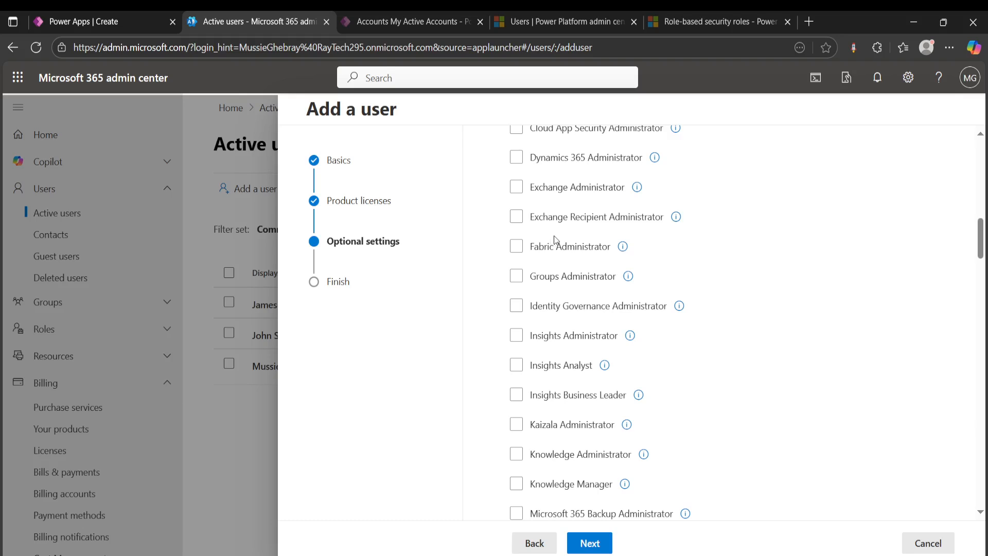
{"action": "scroll", "coordinate": [597, 247], "scroll_direction": "down", "scroll_amount": 2}
{"action": "scroll", "coordinate": [597, 245], "scroll_direction": "down", "scroll_amount": 1}
{"action": "scroll", "coordinate": [596, 246], "scroll_direction": "down", "scroll_amount": 2}
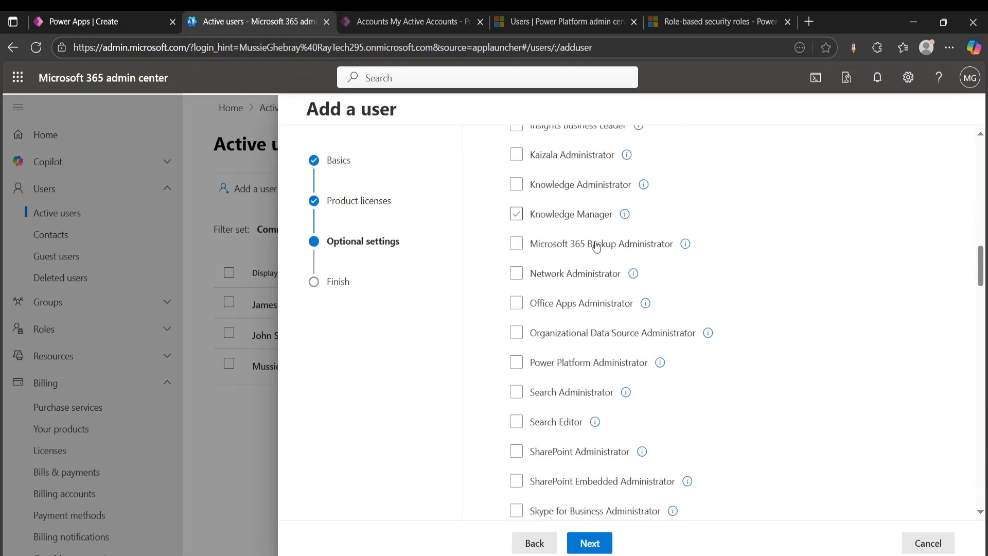
{"action": "left_click", "coordinate": [518, 364]}
{"action": "left_click", "coordinate": [519, 367]}
{"action": "left_click", "coordinate": [516, 363]}
{"action": "scroll", "coordinate": [669, 309], "scroll_direction": "up", "scroll_amount": 10}
{"action": "scroll", "coordinate": [629, 306], "scroll_direction": "up", "scroll_amount": 5}
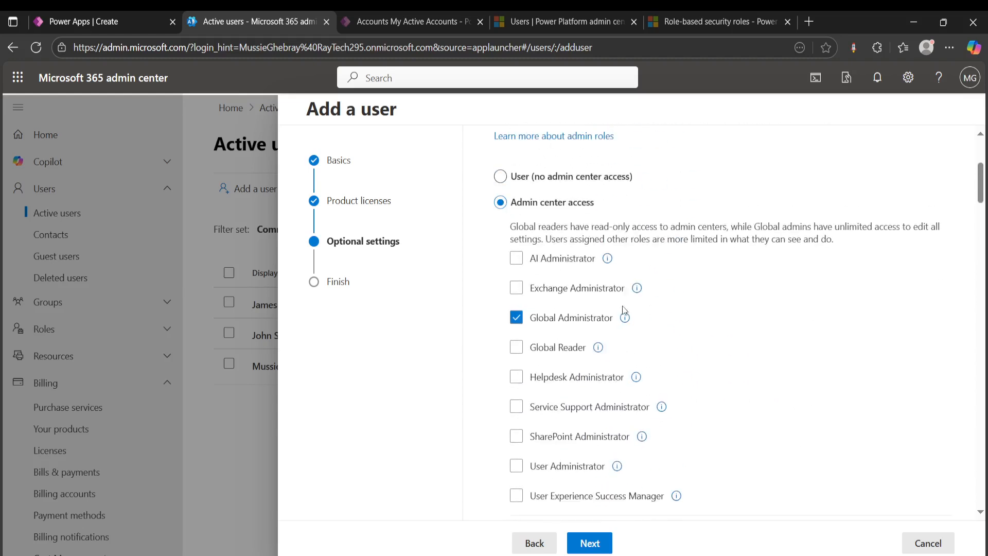
- Clear the Global Administrator role, set the new user to no admin center access, and proceed to the review
{"action": "left_click", "coordinate": [516, 317]}
{"action": "scroll", "coordinate": [569, 330], "scroll_direction": "up", "scroll_amount": 3}
{"action": "left_click", "coordinate": [505, 312]}
{"action": "scroll", "coordinate": [703, 295], "scroll_direction": "down", "scroll_amount": 4}
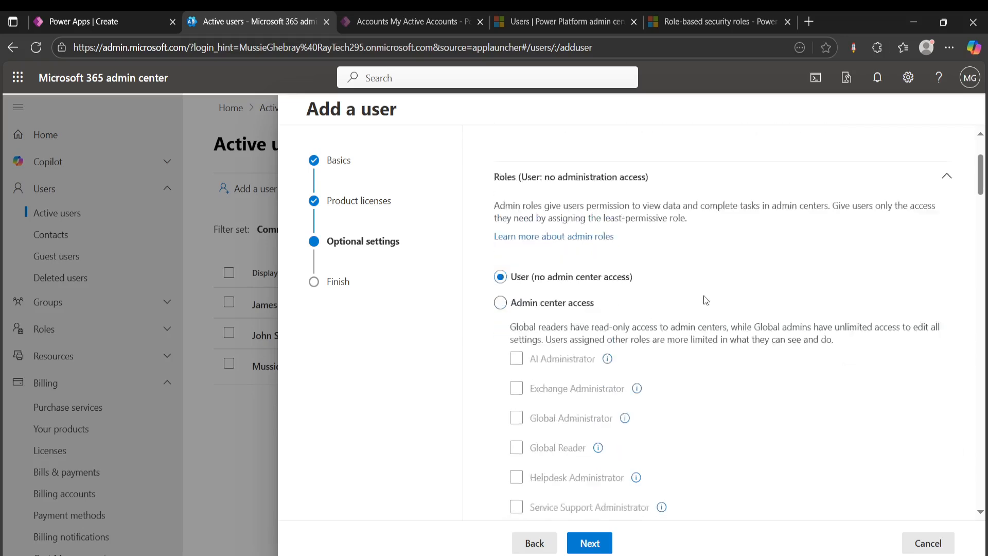
{"action": "left_click", "coordinate": [590, 544]}
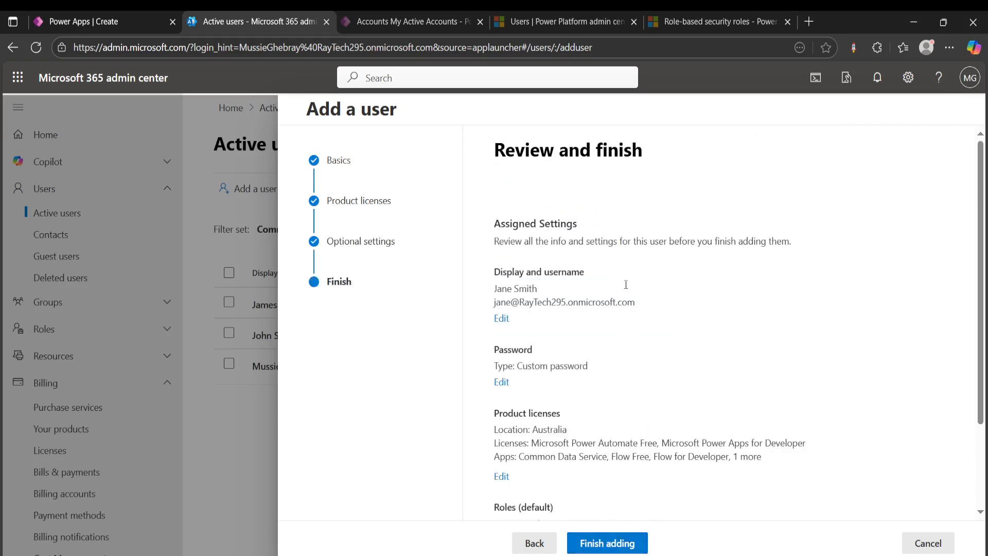
- Review the new user's assigned settings, finish adding the user, and close the wizard without saving a user template
{"action": "scroll", "coordinate": [560, 263], "scroll_direction": "down", "scroll_amount": 3}
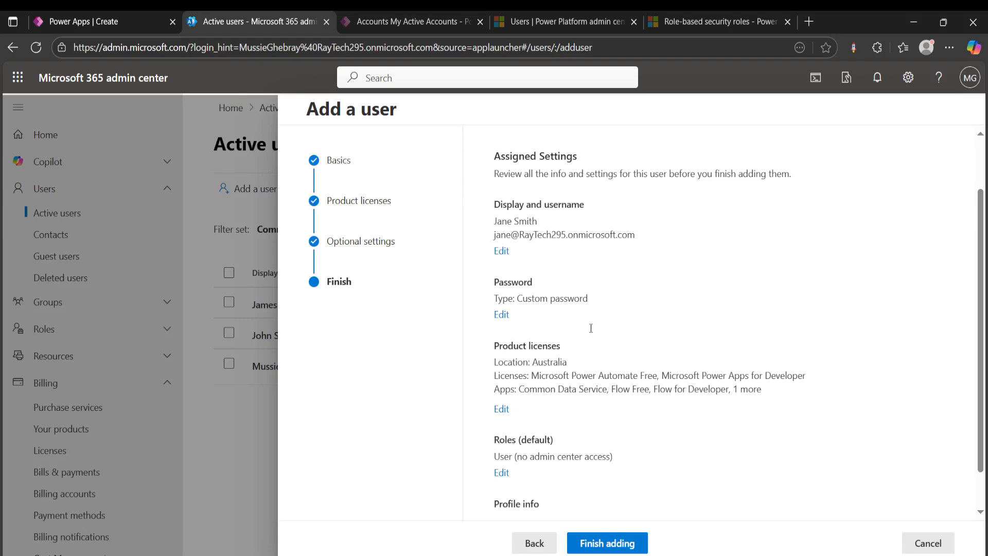
{"action": "scroll", "coordinate": [591, 326], "scroll_direction": "down", "scroll_amount": 1}
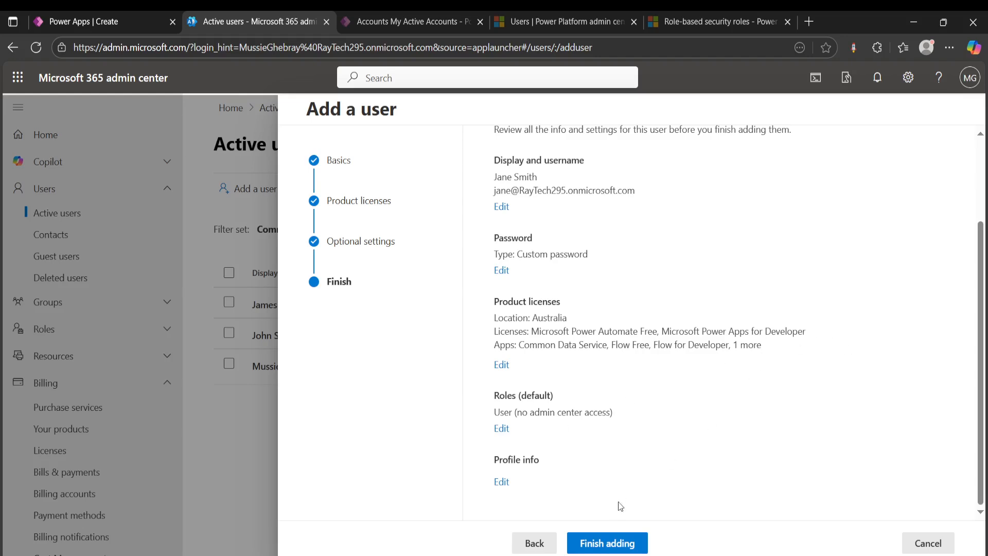
{"action": "left_click", "coordinate": [587, 541]}
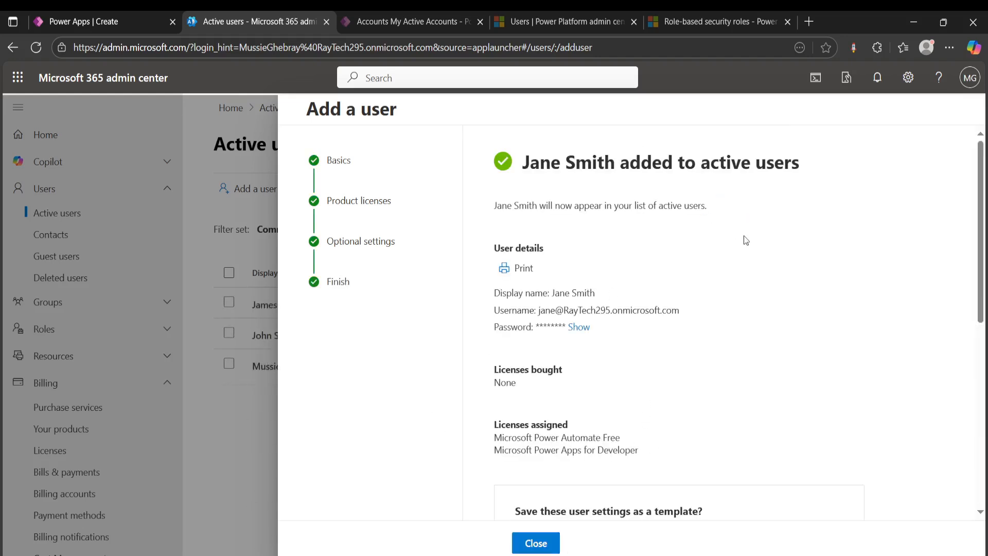
{"action": "scroll", "coordinate": [745, 238], "scroll_direction": "down", "scroll_amount": 8}
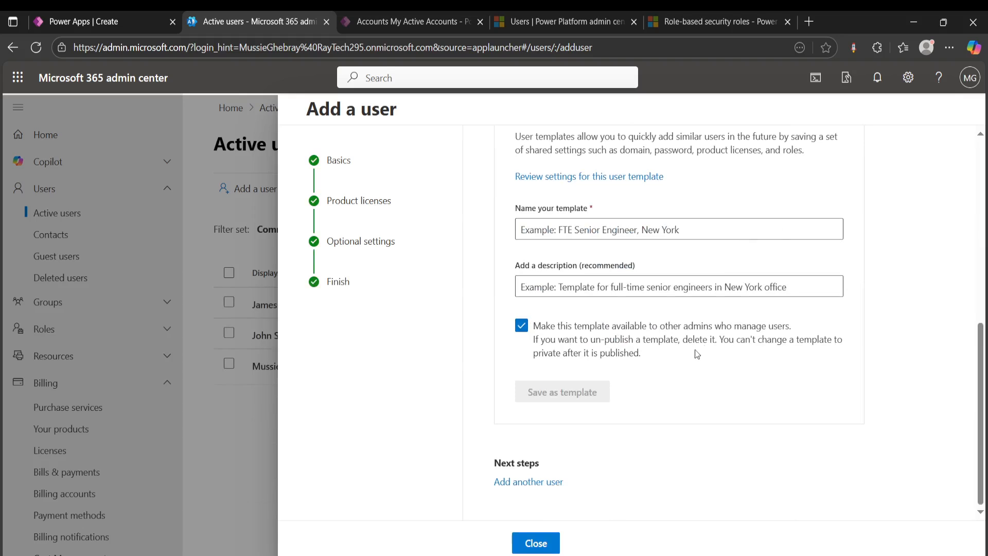
{"action": "left_click", "coordinate": [535, 543]}
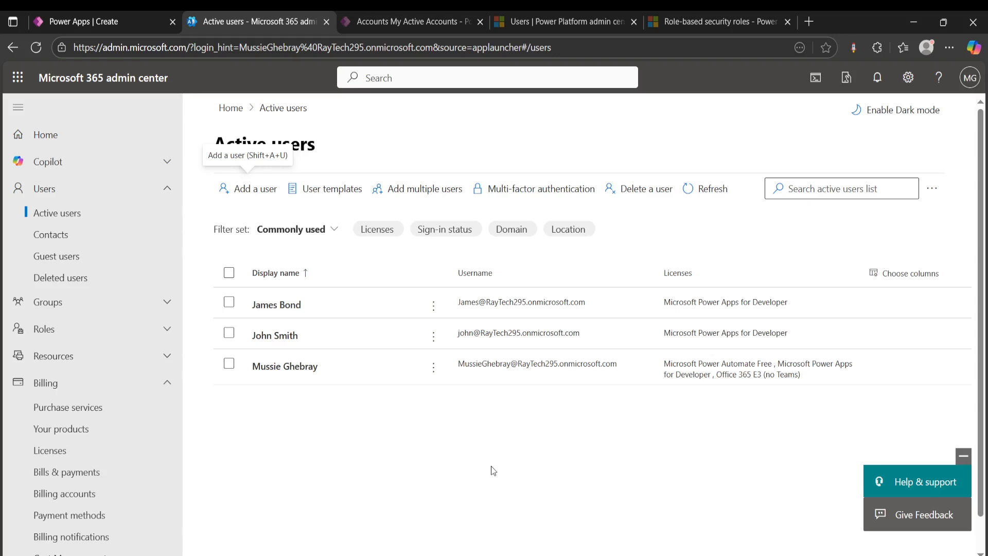
- Switch to Power Apps, open the Power Platform admin center from there, and display the list of environments
{"action": "left_click", "coordinate": [428, 21]}
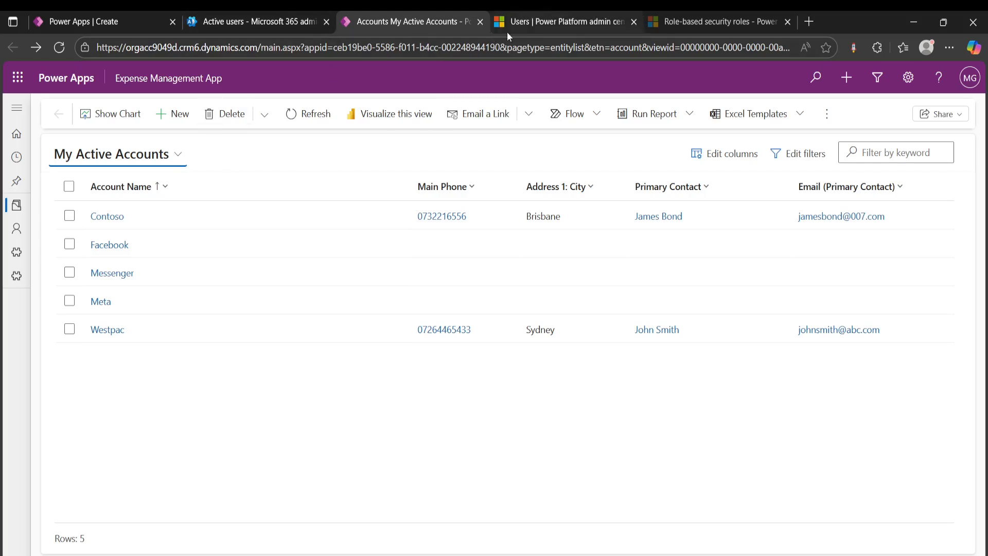
{"action": "left_click", "coordinate": [100, 23]}
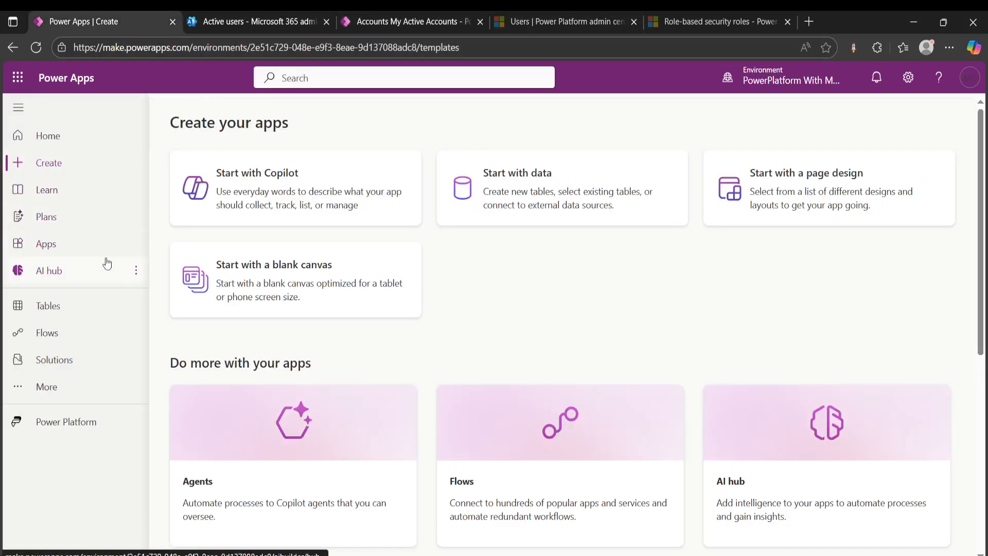
{"action": "left_click", "coordinate": [909, 77]}
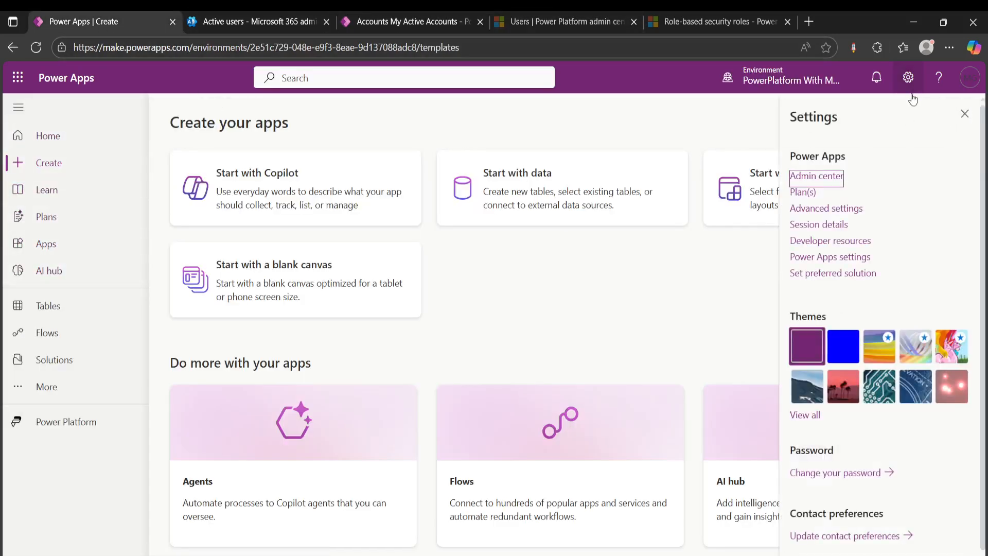
{"action": "left_click", "coordinate": [820, 177]}
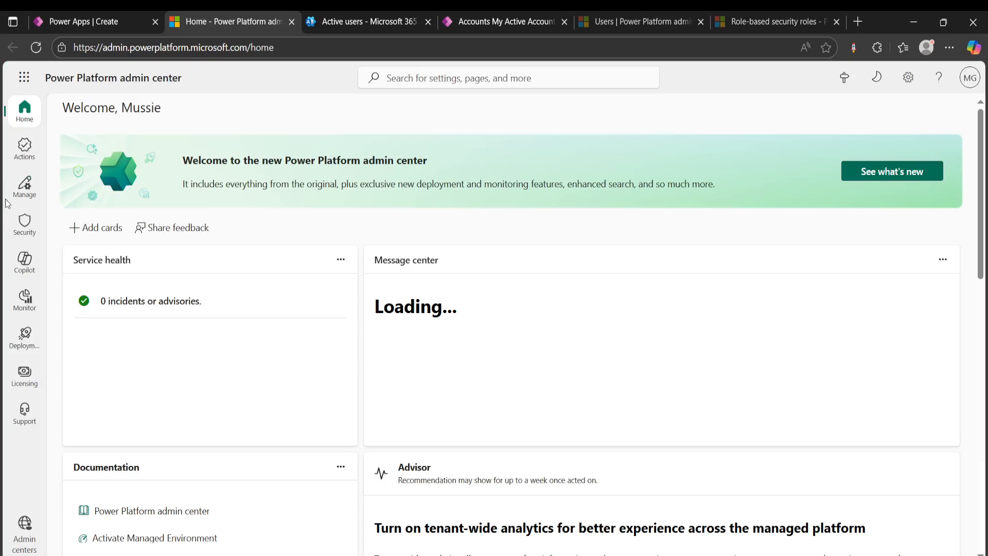
{"action": "left_click", "coordinate": [24, 184]}
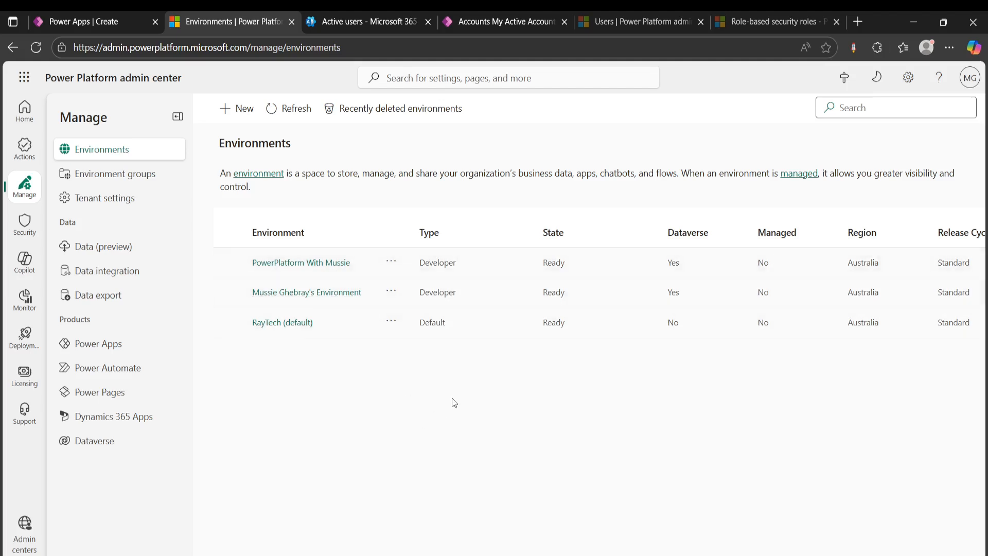
- Open the settings of the first listed developer environment and go to its Users list under Users + permissions
{"action": "left_click", "coordinate": [368, 21]}
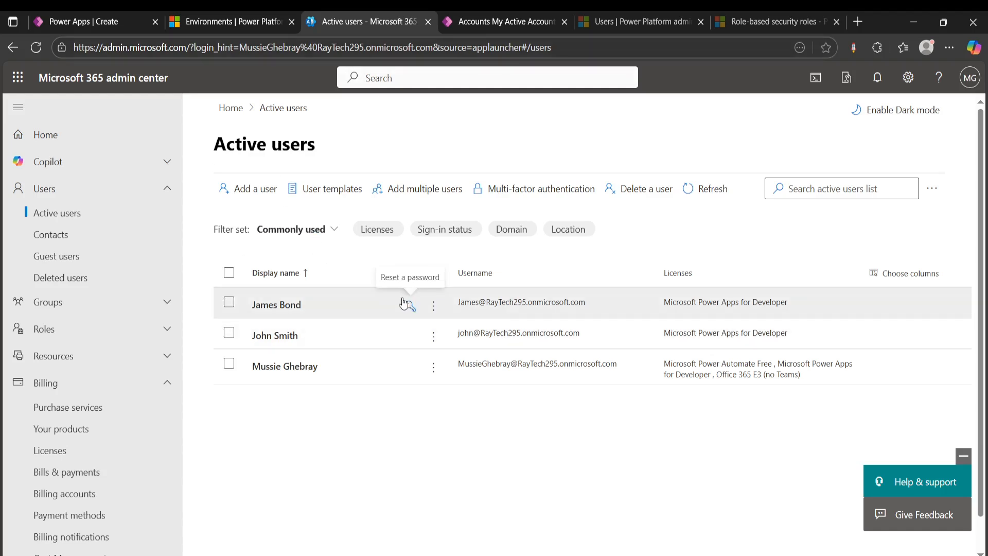
{"action": "left_click", "coordinate": [237, 21]}
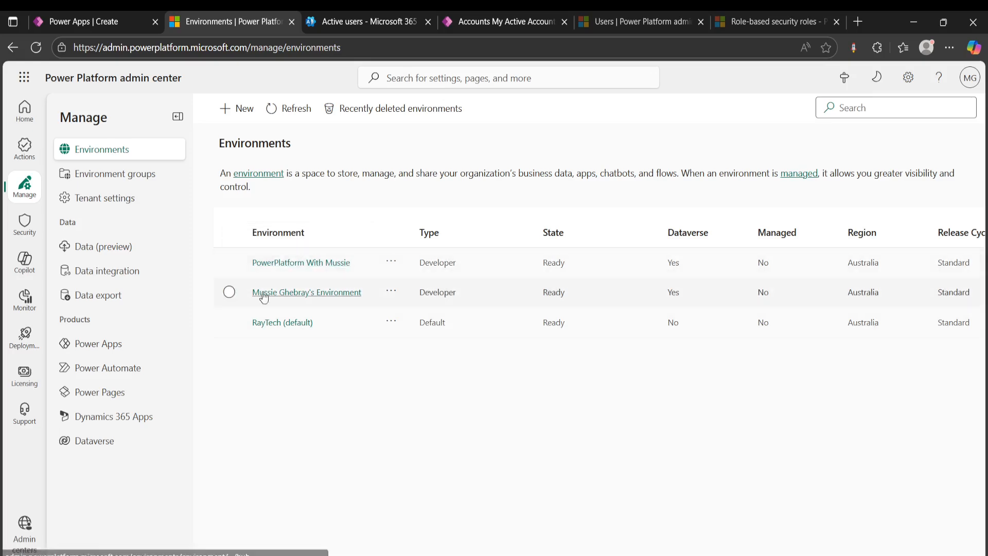
{"action": "left_click", "coordinate": [309, 264]}
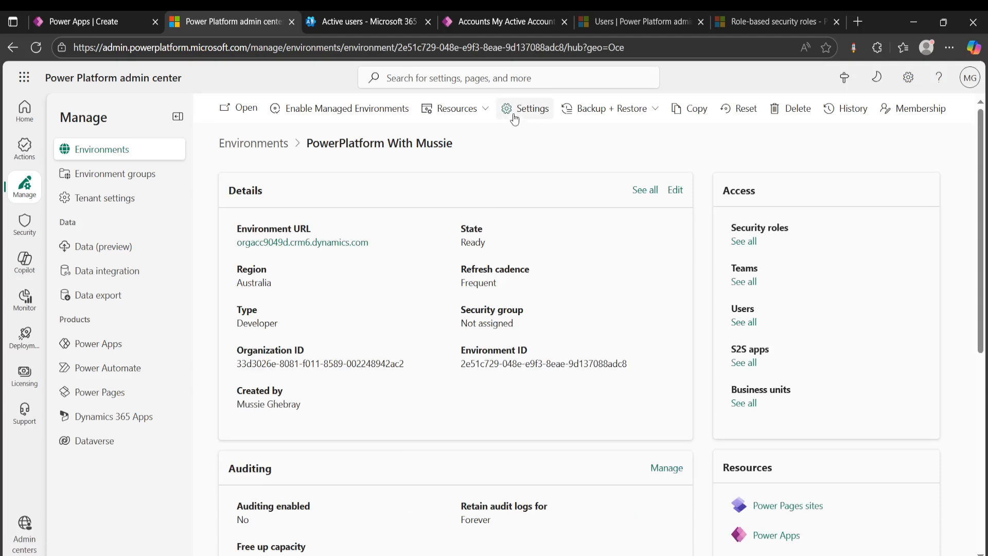
{"action": "left_click", "coordinate": [513, 114]}
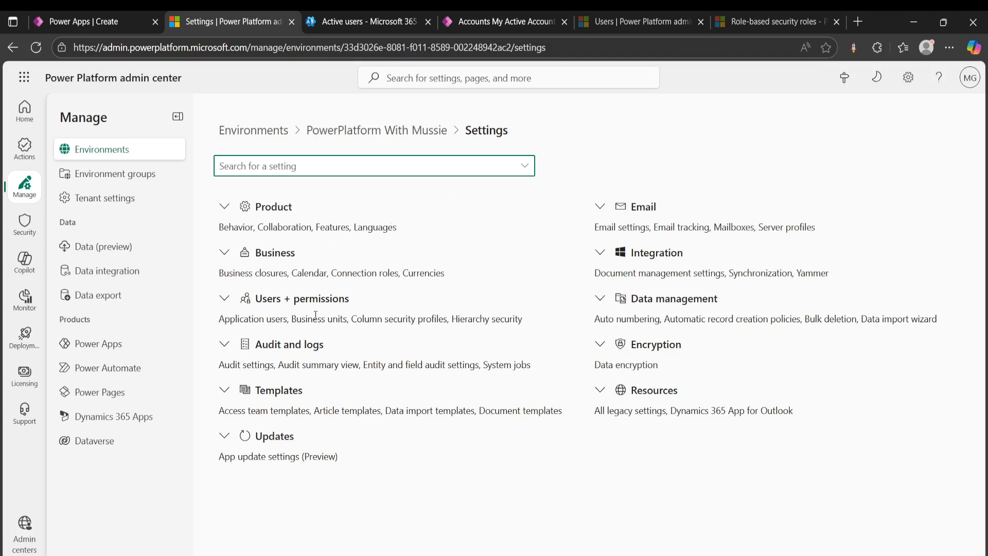
{"action": "left_click", "coordinate": [223, 298]}
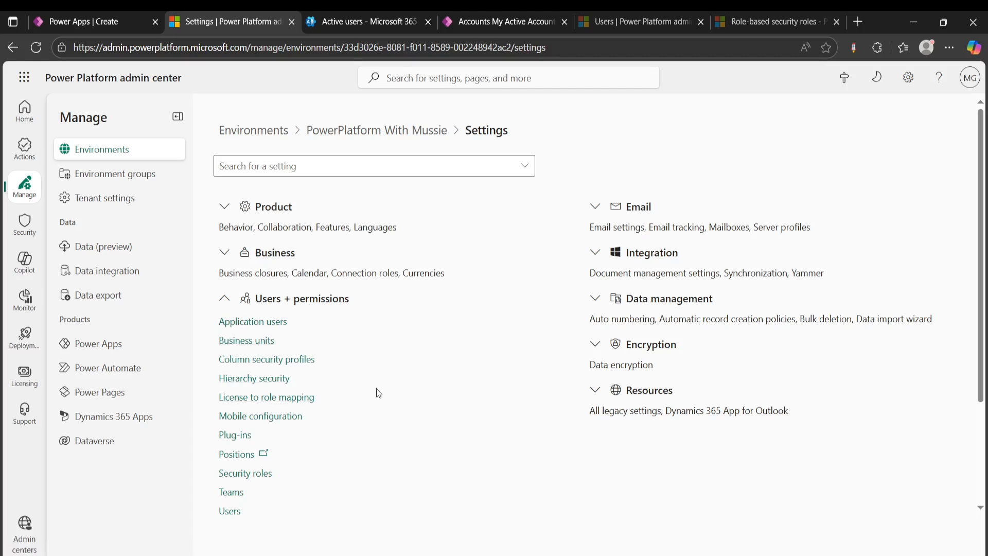
{"action": "scroll", "coordinate": [330, 390], "scroll_direction": "down", "scroll_amount": 1}
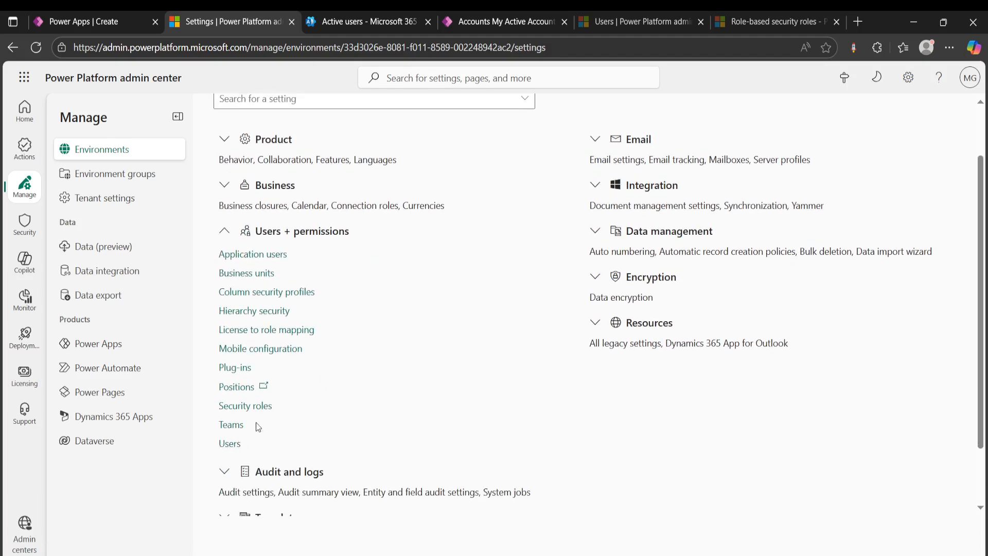
{"action": "left_click", "coordinate": [233, 446]}
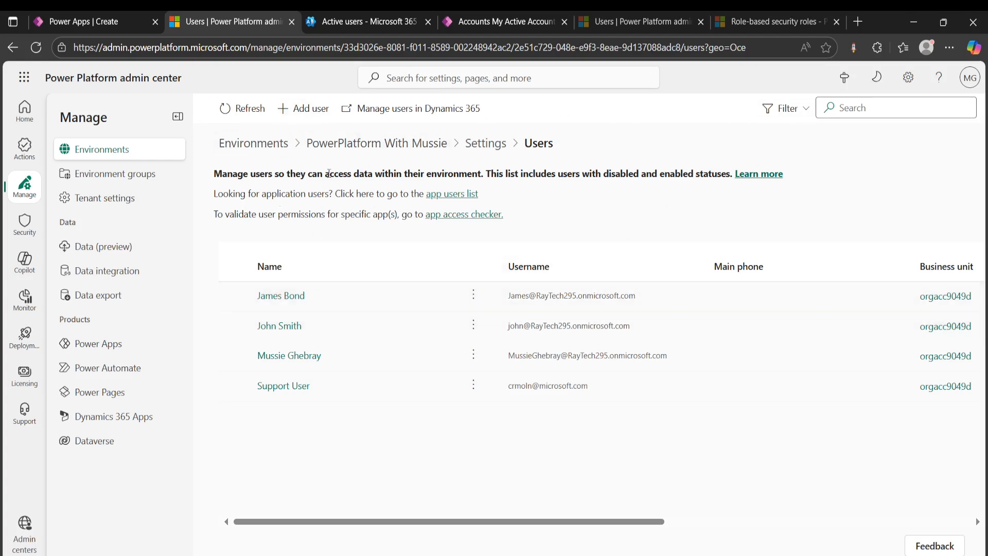
- Add the newly created user to the environment by finding them by first name
{"action": "left_click", "coordinate": [303, 108]}
{"action": "left_click", "coordinate": [846, 268]}
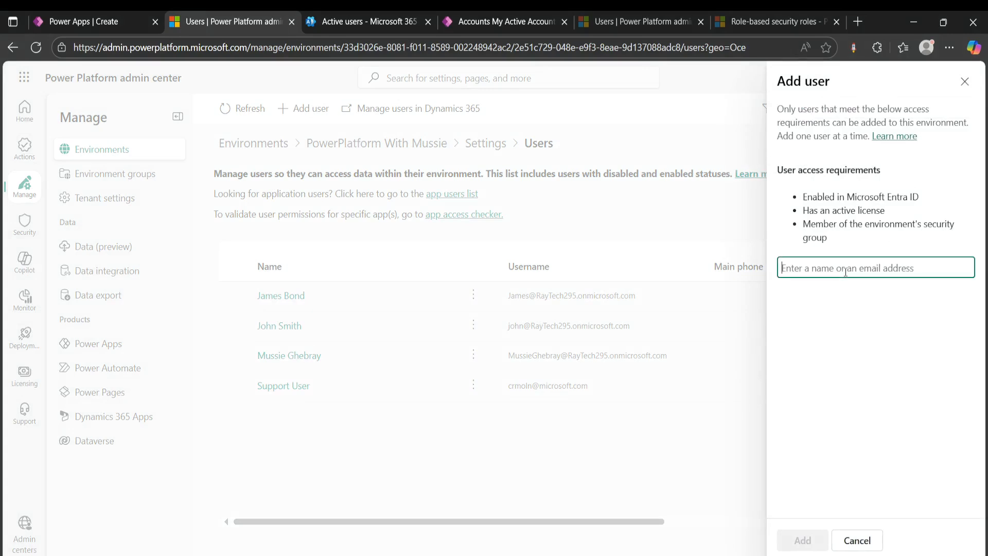
{"action": "type", "text": "Jane Smith"}
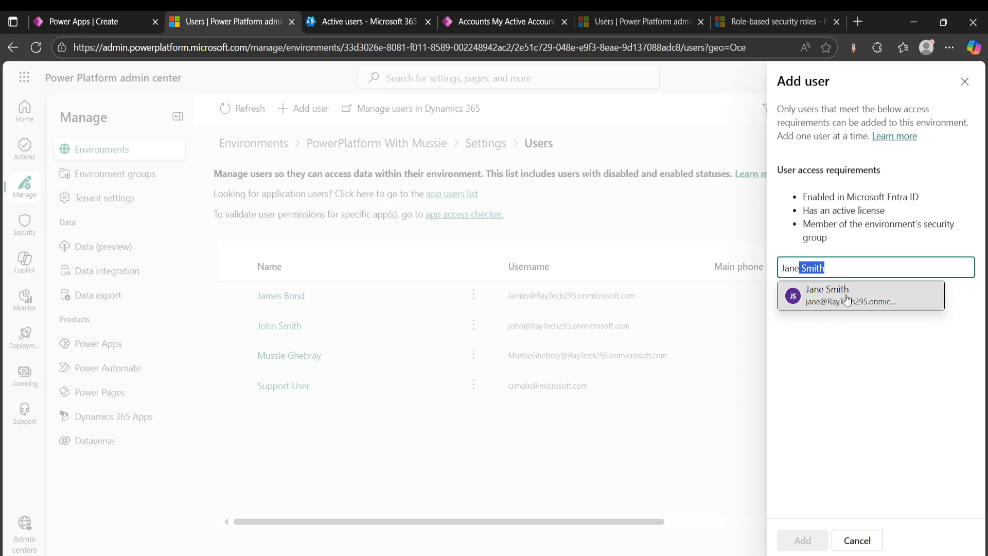
{"action": "left_click", "coordinate": [847, 299]}
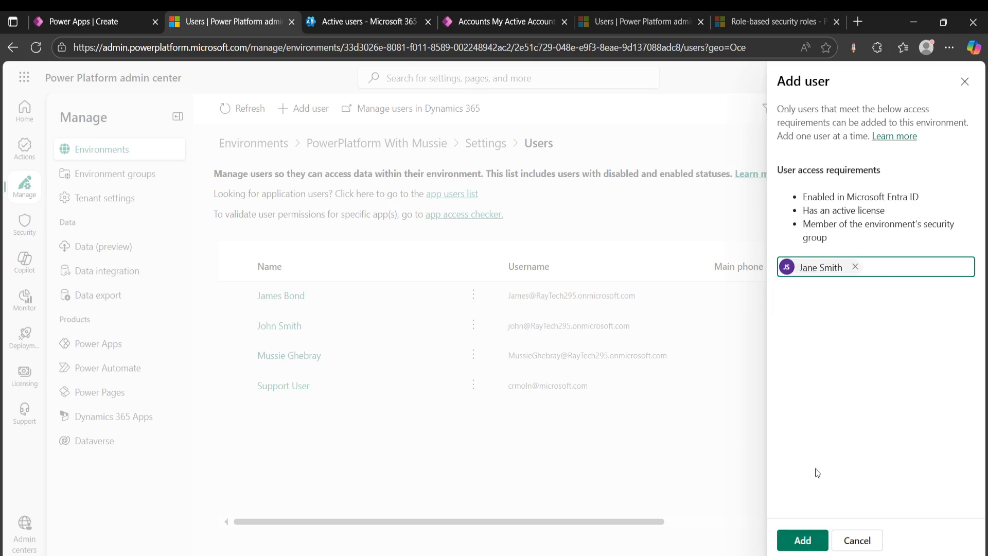
{"action": "left_click", "coordinate": [808, 542]}
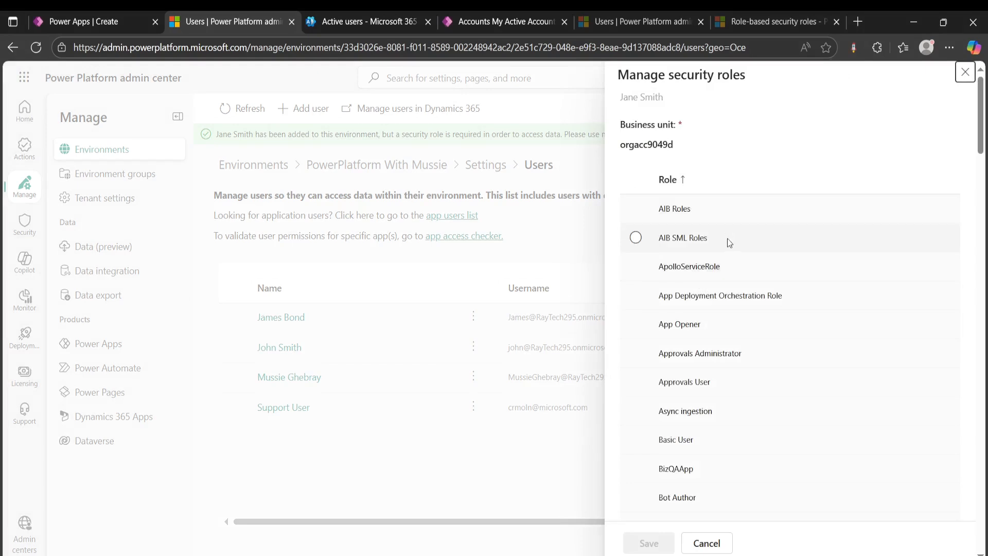
- Look through the security roles available for the added user and leave the role list without assigning any
{"action": "scroll", "coordinate": [727, 239], "scroll_direction": "down", "scroll_amount": 3}
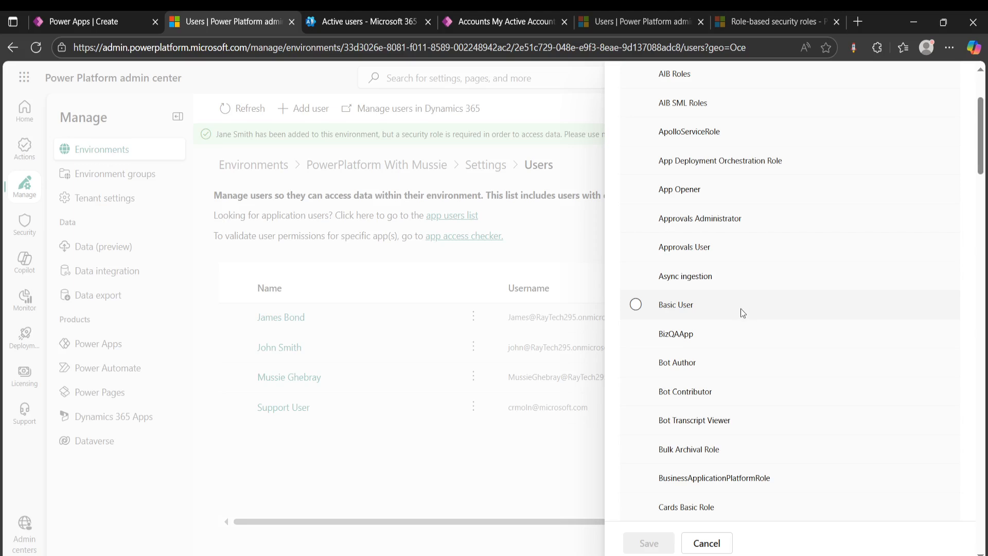
{"action": "scroll", "coordinate": [737, 308], "scroll_direction": "down", "scroll_amount": 10}
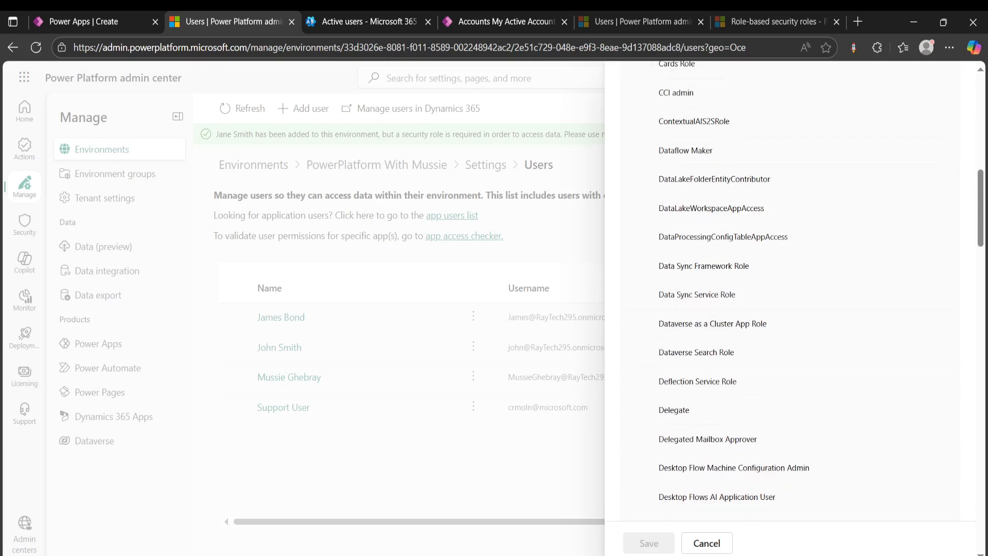
{"action": "left_click", "coordinate": [706, 542]}
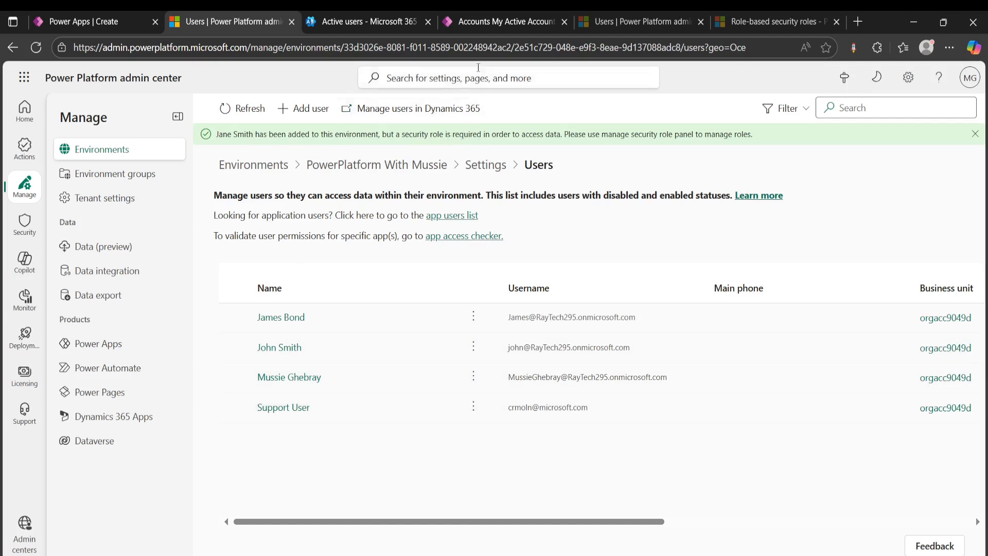
- Switch to the Expense Management App, open the Contoso account, and check its owner in the header details
{"action": "left_click", "coordinate": [497, 24]}
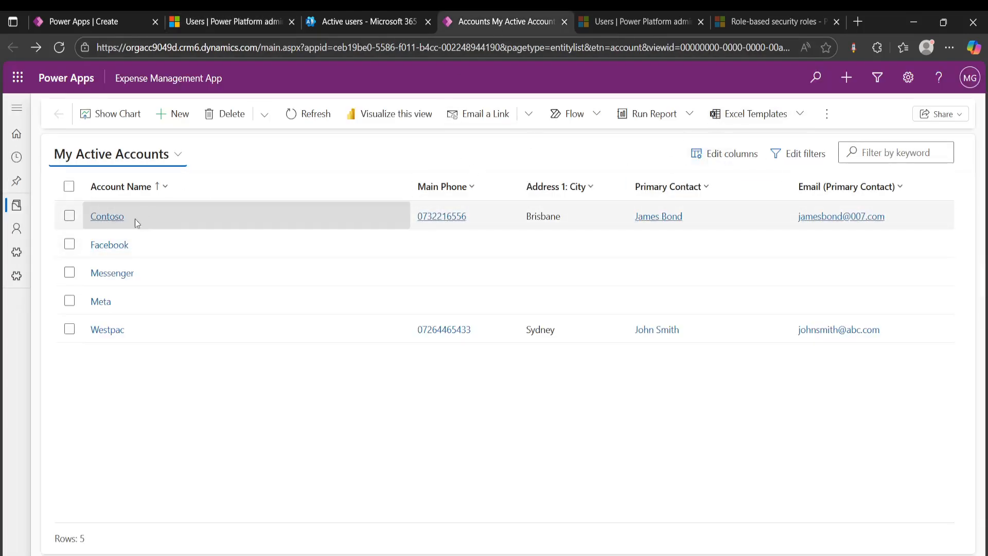
{"action": "left_click", "coordinate": [109, 217]}
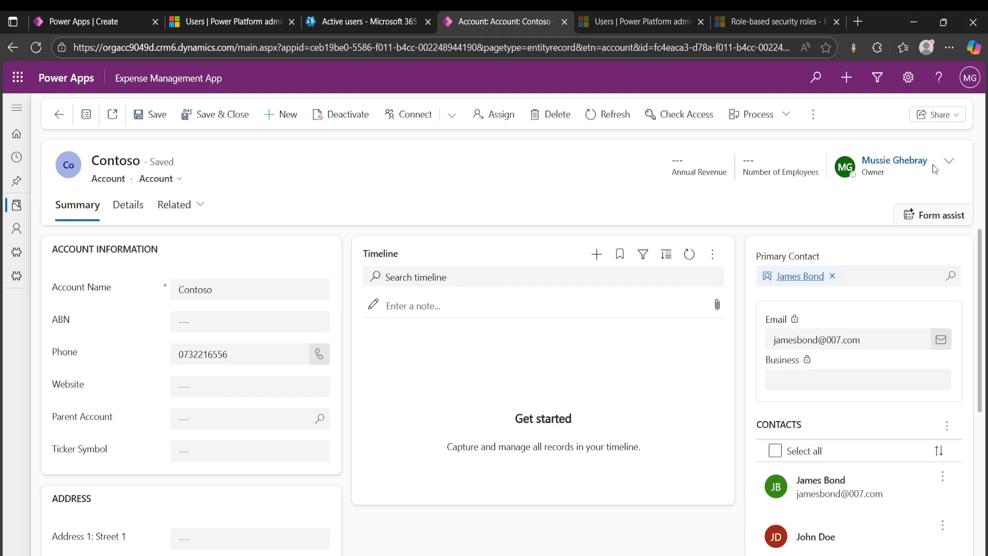
{"action": "left_click", "coordinate": [949, 161]}
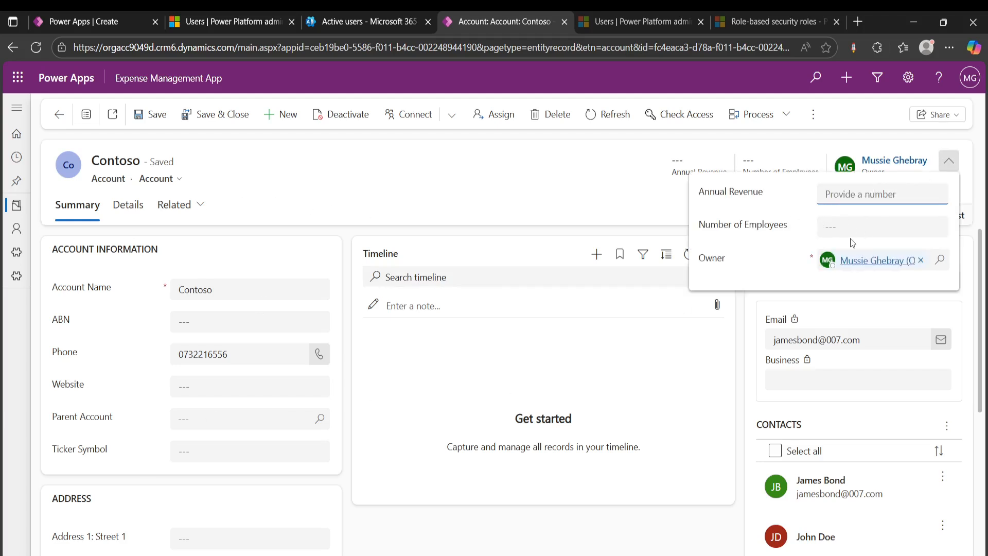
{"action": "left_click", "coordinate": [587, 156]}
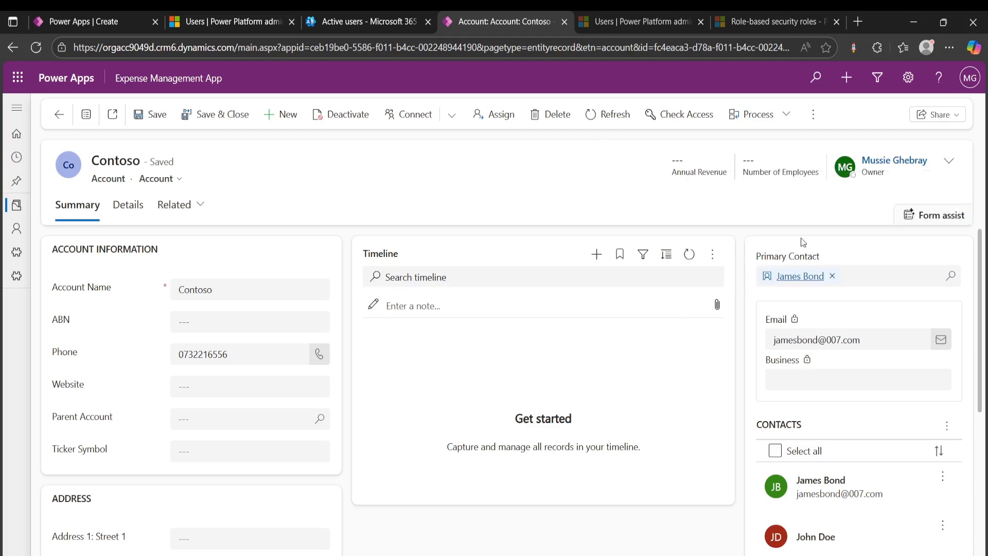
- Assign the Contoso account to the existing user who shares the newly added user's surname
{"action": "left_click", "coordinate": [499, 114]}
{"action": "left_click", "coordinate": [547, 309]}
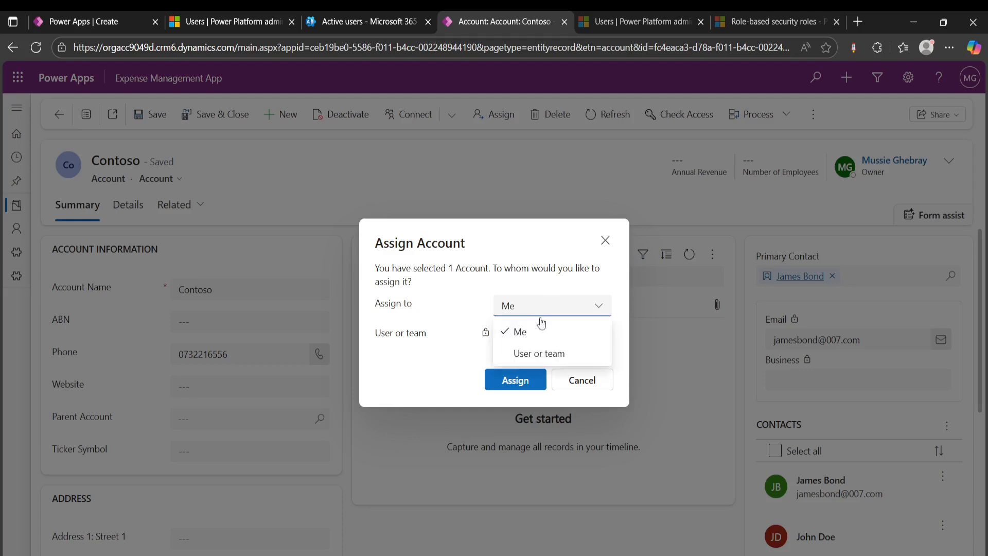
{"action": "left_click", "coordinate": [525, 355]}
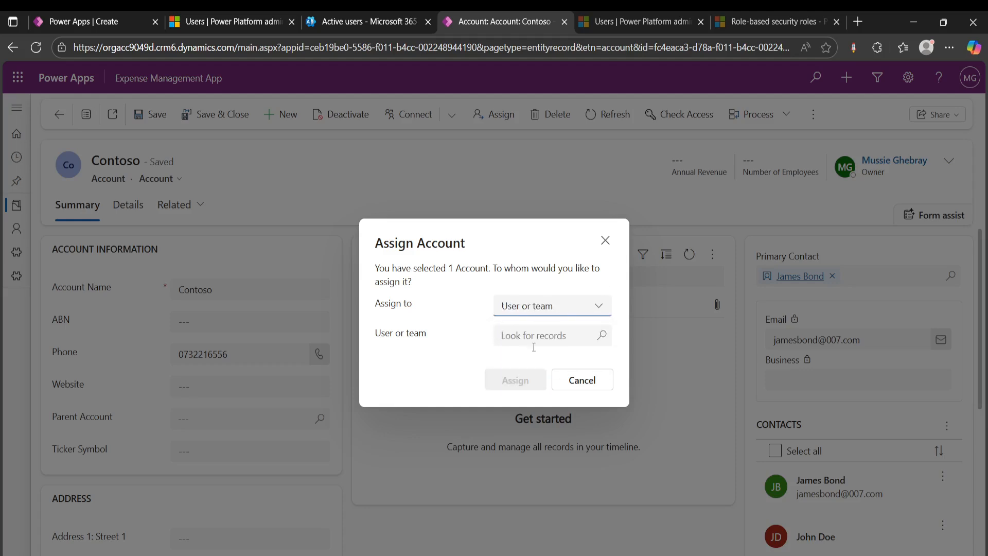
{"action": "left_click", "coordinate": [530, 334]}
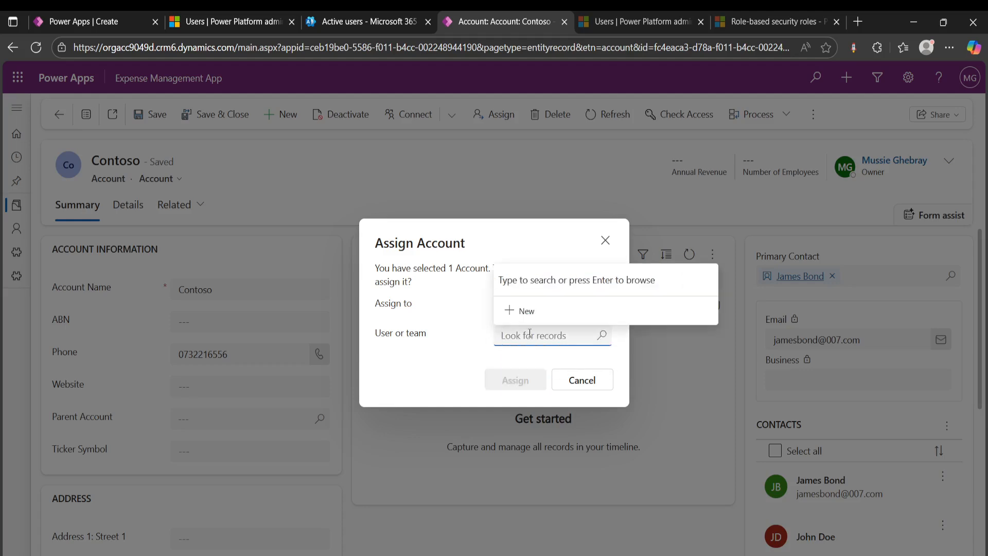
{"action": "type", "text": "jo"}
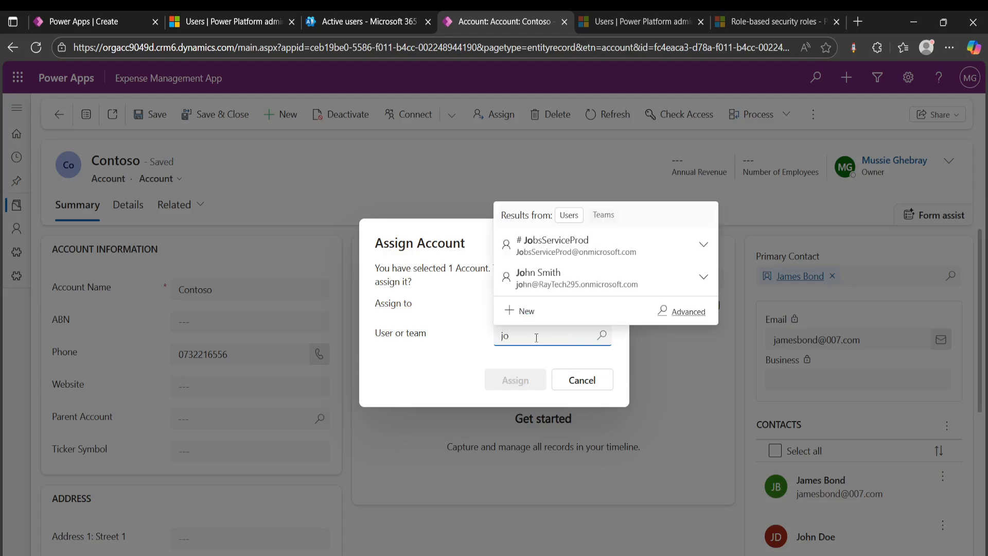
{"action": "left_click", "coordinate": [566, 276]}
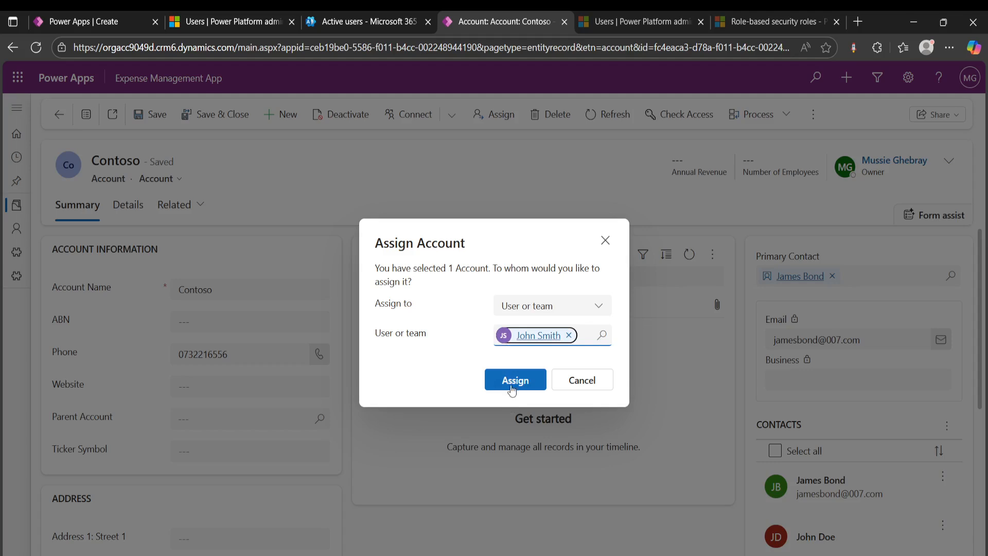
{"action": "left_click", "coordinate": [515, 382]}
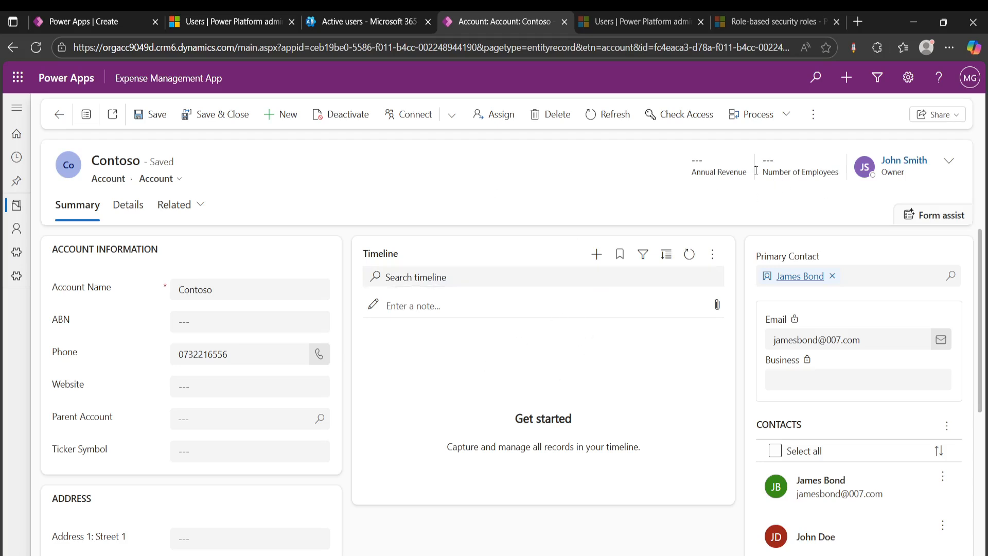
- Try to assign the Contoso account to the newly added user, finding them by first name
{"action": "left_click", "coordinate": [488, 117]}
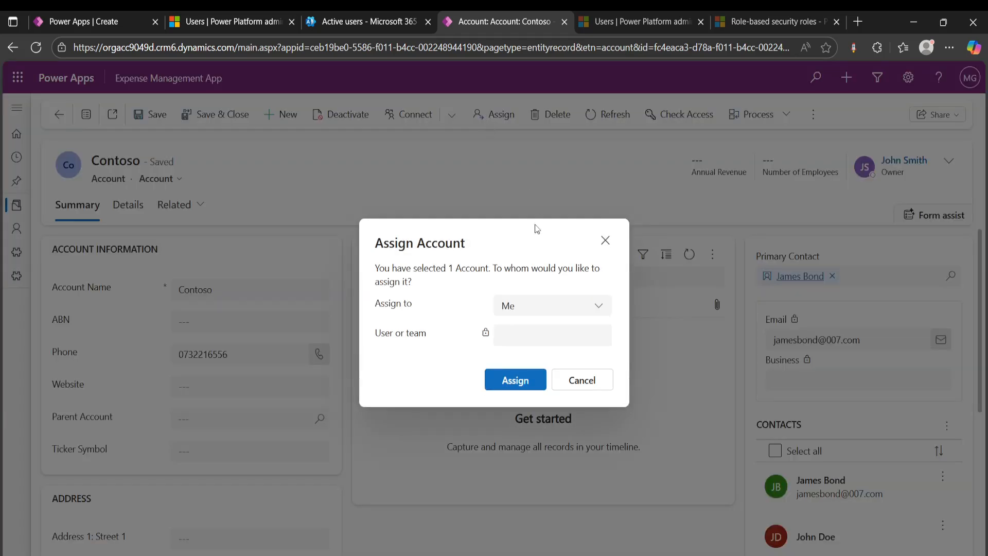
{"action": "left_click", "coordinate": [530, 308]}
{"action": "left_click", "coordinate": [538, 354]}
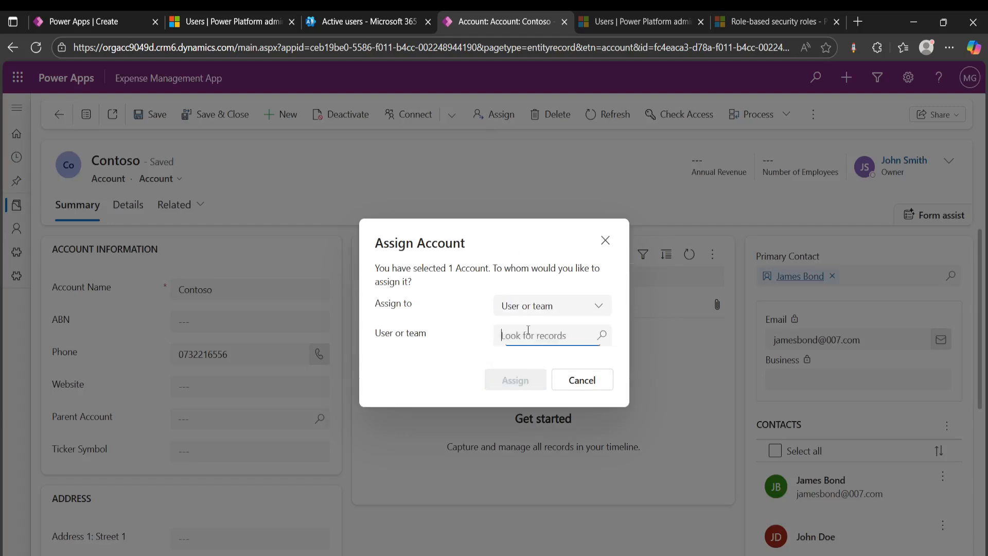
{"action": "left_click", "coordinate": [527, 334]}
{"action": "type", "text": "jane"}
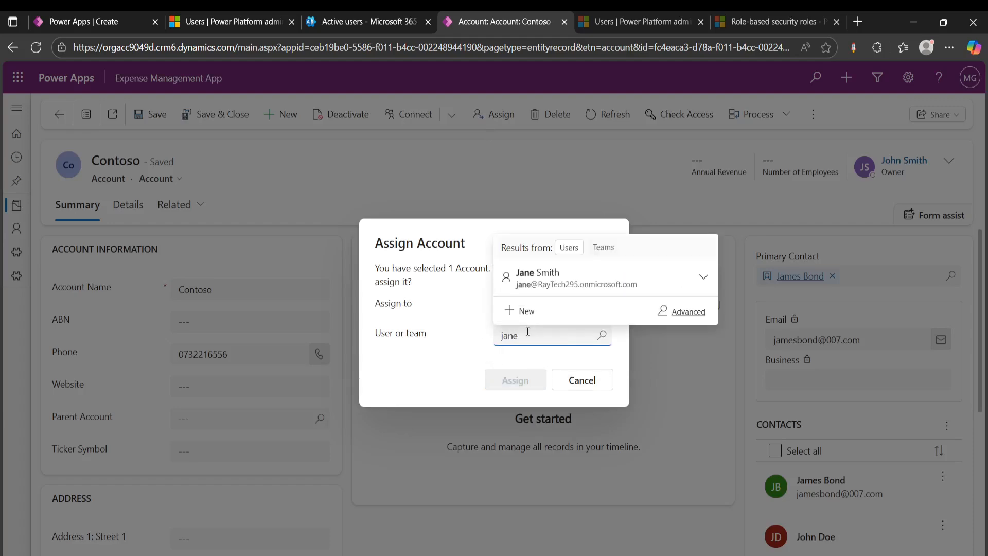
{"action": "left_click", "coordinate": [580, 291]}
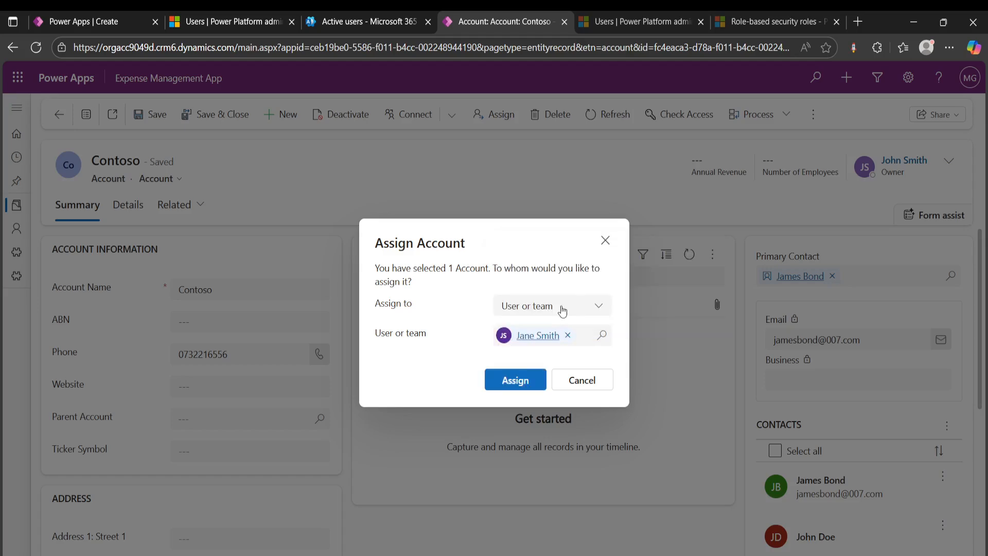
{"action": "left_click", "coordinate": [513, 385]}
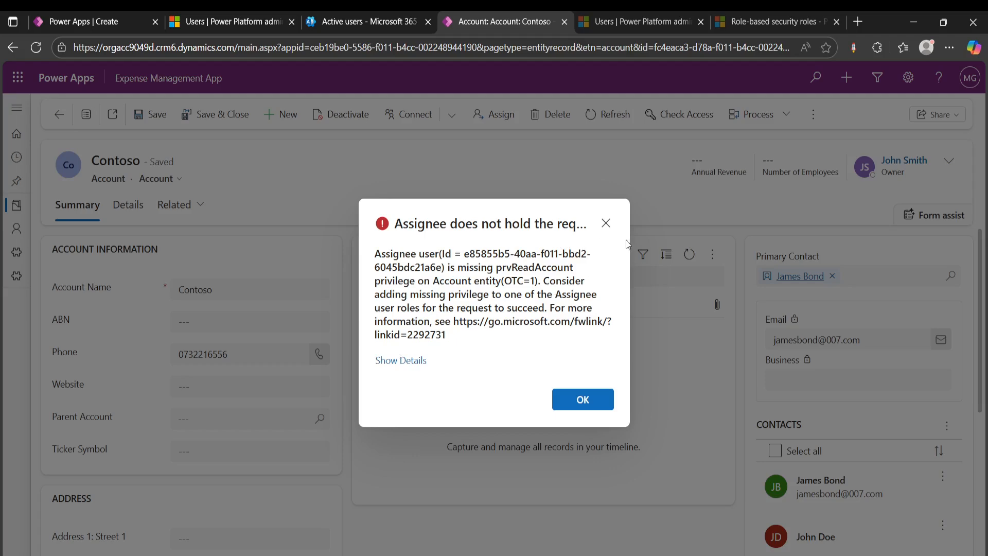
{"action": "left_click", "coordinate": [606, 223]}
- Switch to the Power Platform admin center and check the security roles held by the account's current owner, without changing them
{"action": "left_click", "coordinate": [244, 30]}
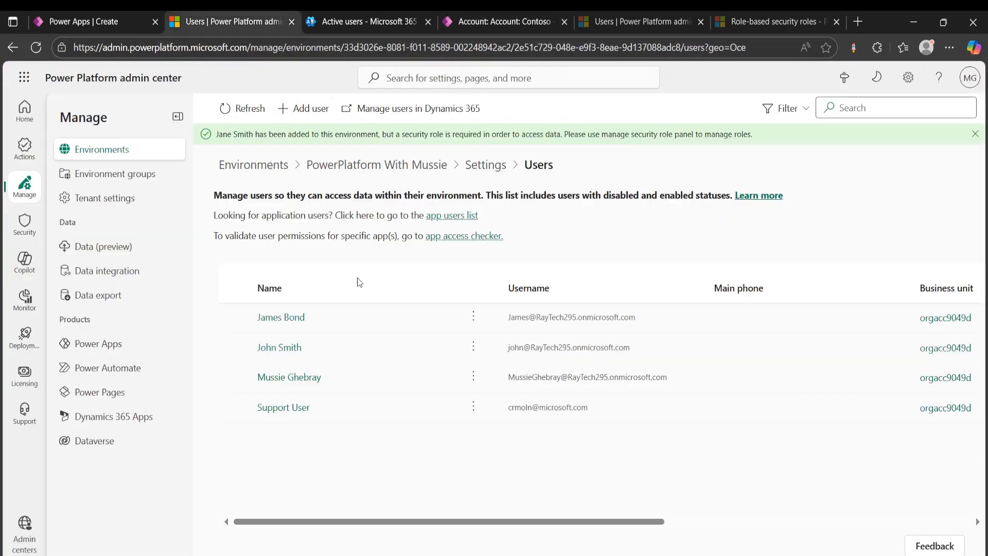
{"action": "left_click", "coordinate": [233, 348]}
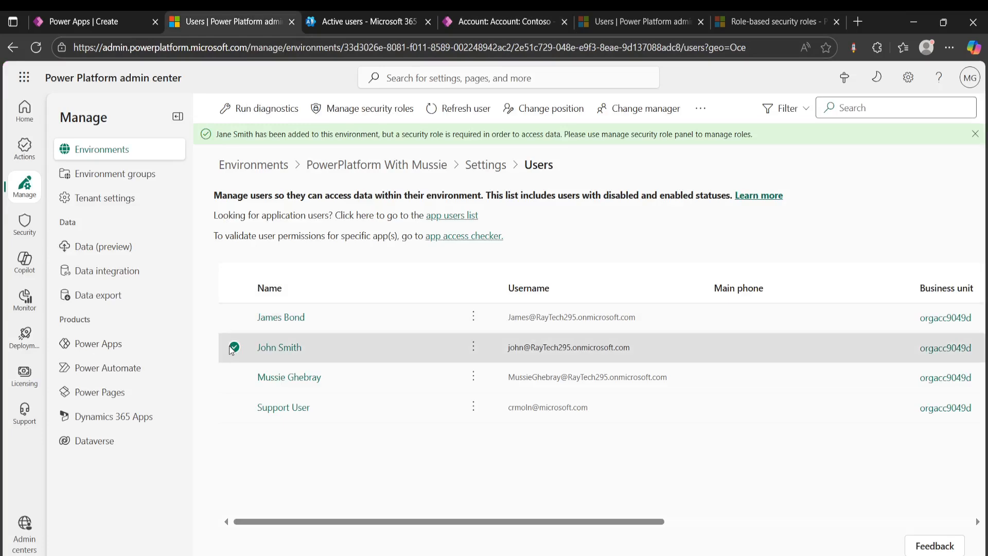
{"action": "left_click", "coordinate": [359, 116]}
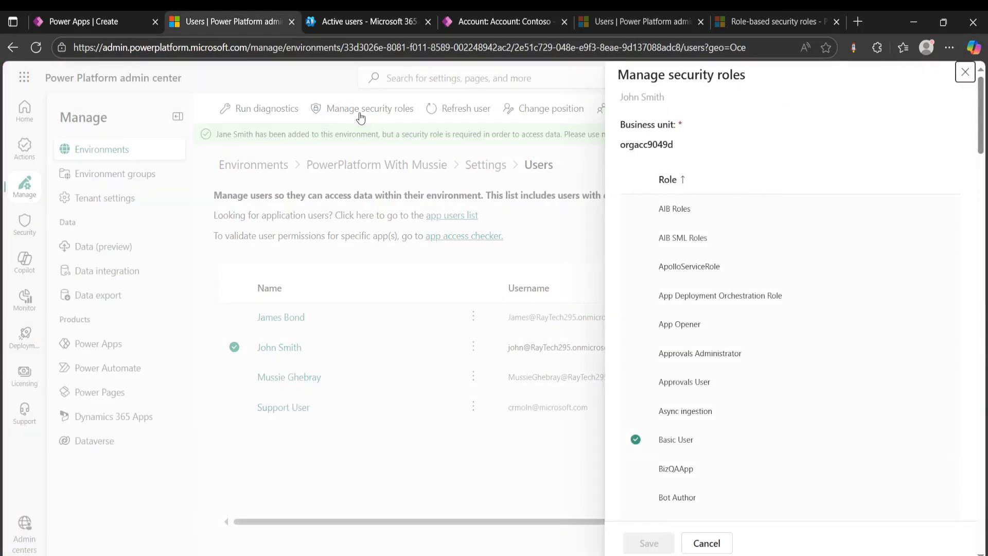
{"action": "scroll", "coordinate": [705, 325], "scroll_direction": "down", "scroll_amount": 2}
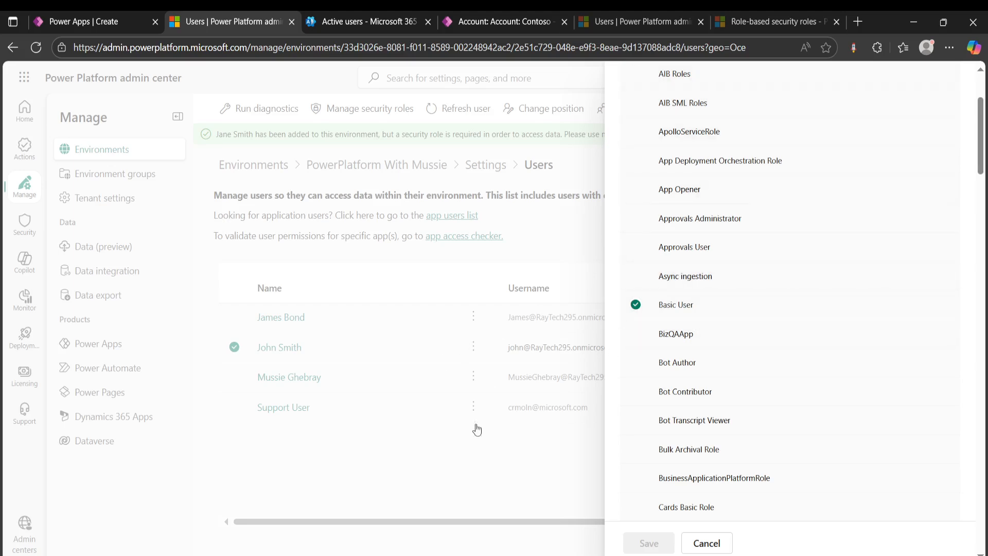
{"action": "left_click", "coordinate": [726, 543]}
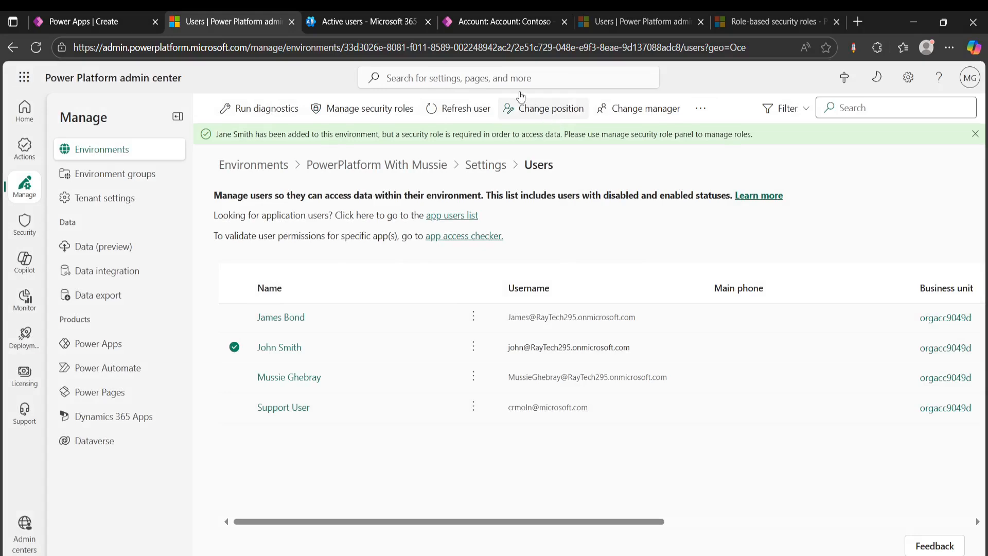
- Find the newly added user by first name in the environment's user list and select them
{"action": "left_click", "coordinate": [843, 107]}
{"action": "type", "text": "j"}
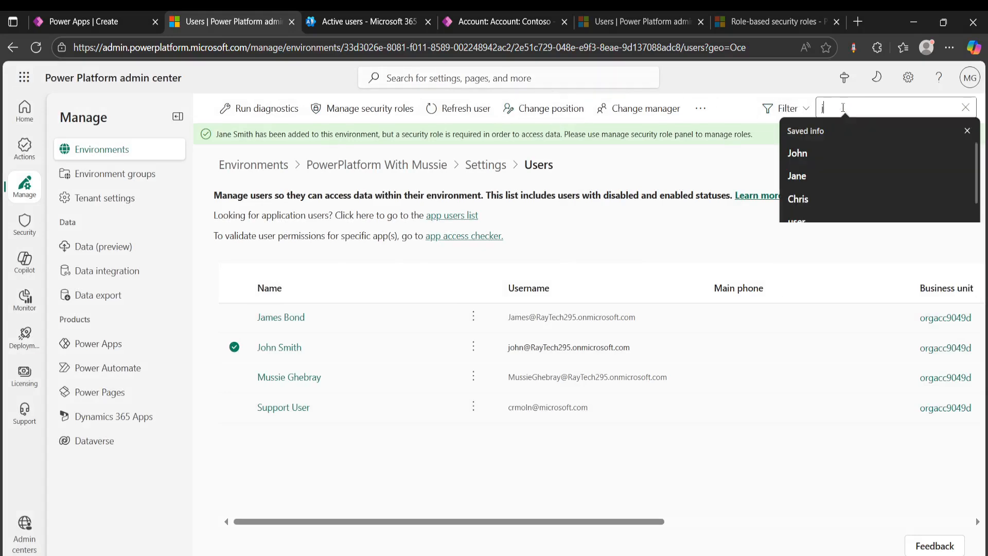
{"action": "type", "text": "ane"}
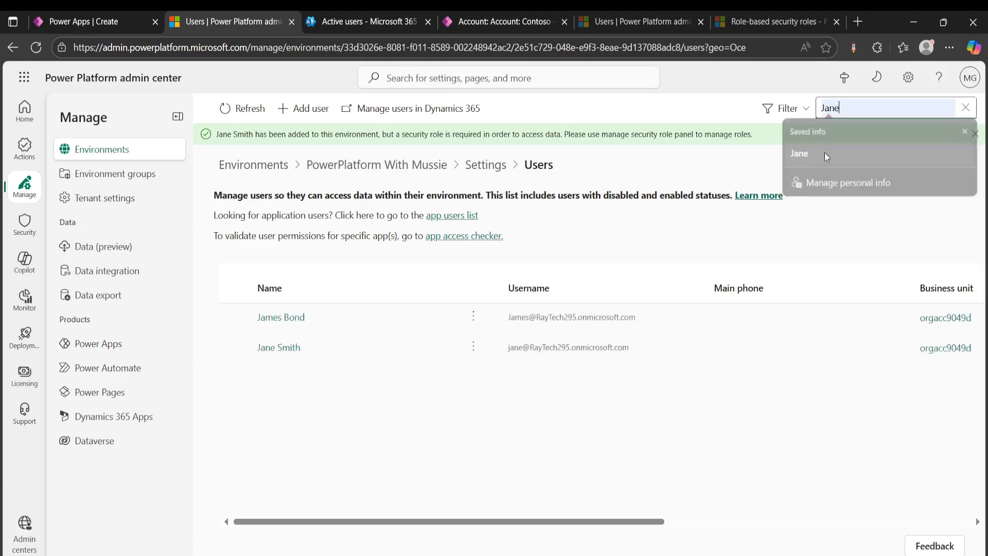
{"action": "left_click", "coordinate": [825, 153]}
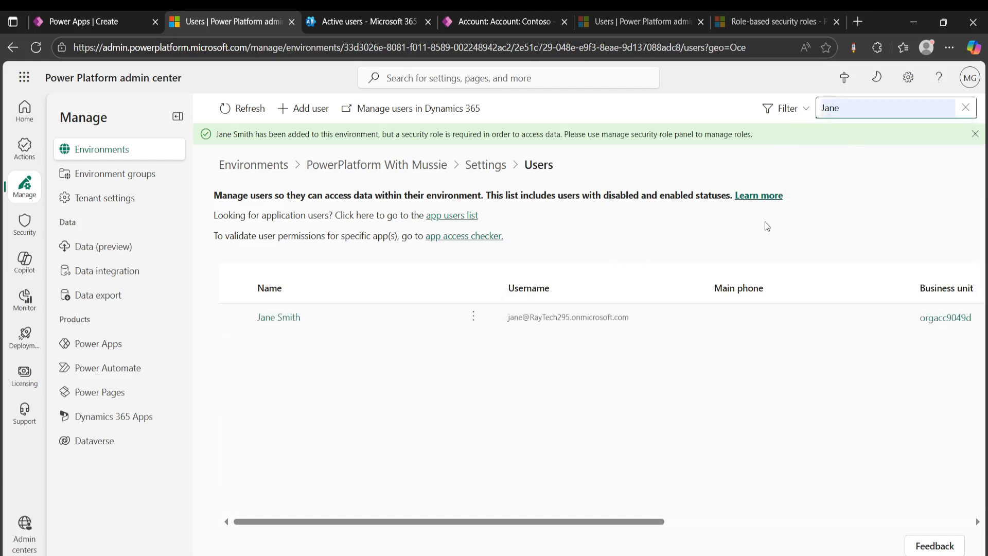
{"action": "left_click", "coordinate": [234, 318]}
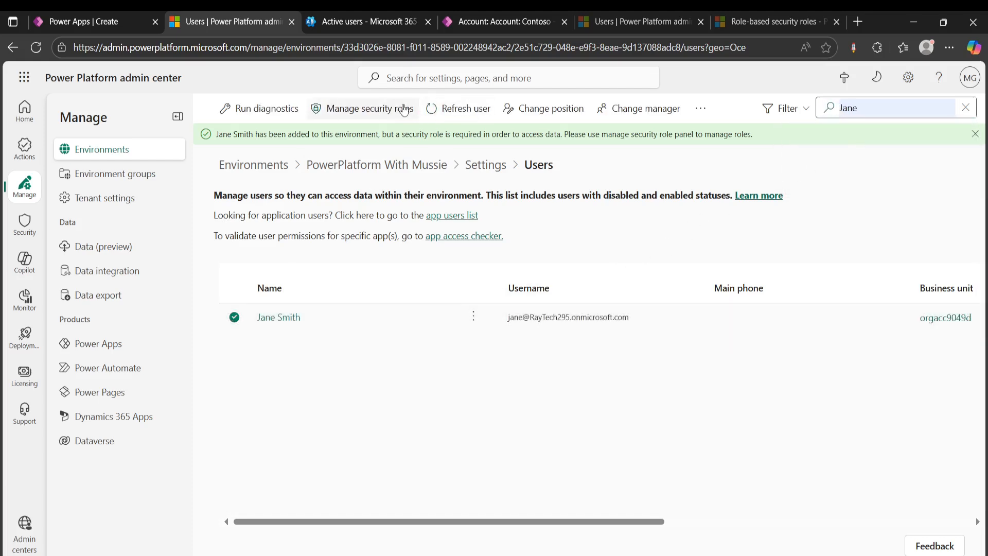
- Give the newly added user the Basic User security role and save the role assignment
{"action": "left_click", "coordinate": [370, 109]}
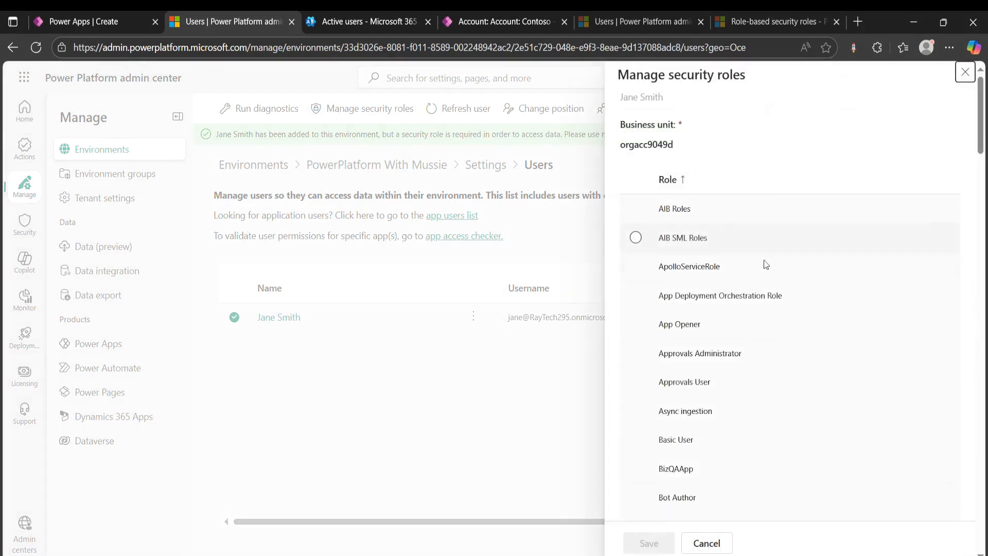
{"action": "scroll", "coordinate": [762, 266], "scroll_direction": "down", "scroll_amount": 4}
{"action": "scroll", "coordinate": [762, 266], "scroll_direction": "down", "scroll_amount": 3}
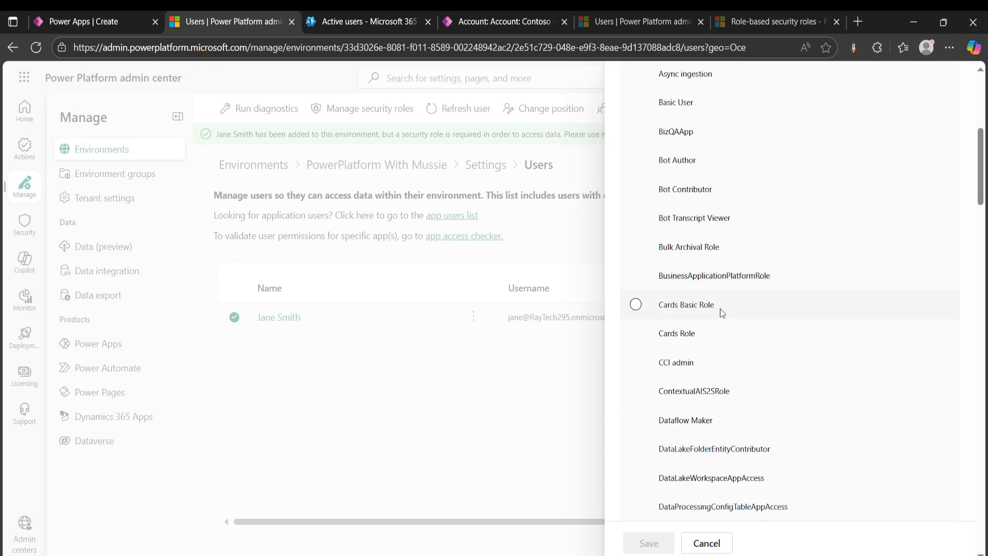
{"action": "scroll", "coordinate": [721, 308], "scroll_direction": "down", "scroll_amount": 4}
{"action": "scroll", "coordinate": [726, 283], "scroll_direction": "down", "scroll_amount": 3}
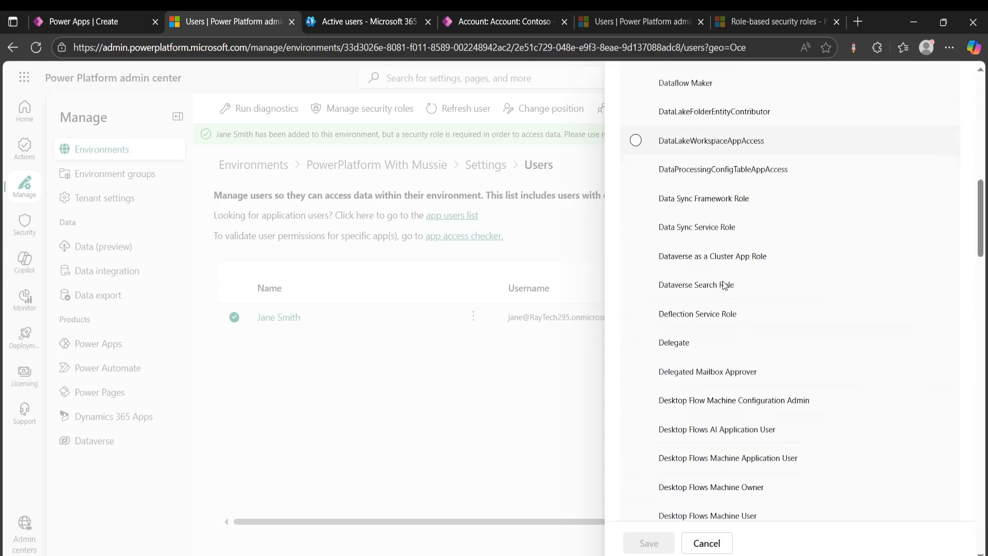
{"action": "scroll", "coordinate": [719, 316], "scroll_direction": "down", "scroll_amount": 4}
{"action": "scroll", "coordinate": [721, 344], "scroll_direction": "down", "scroll_amount": 4}
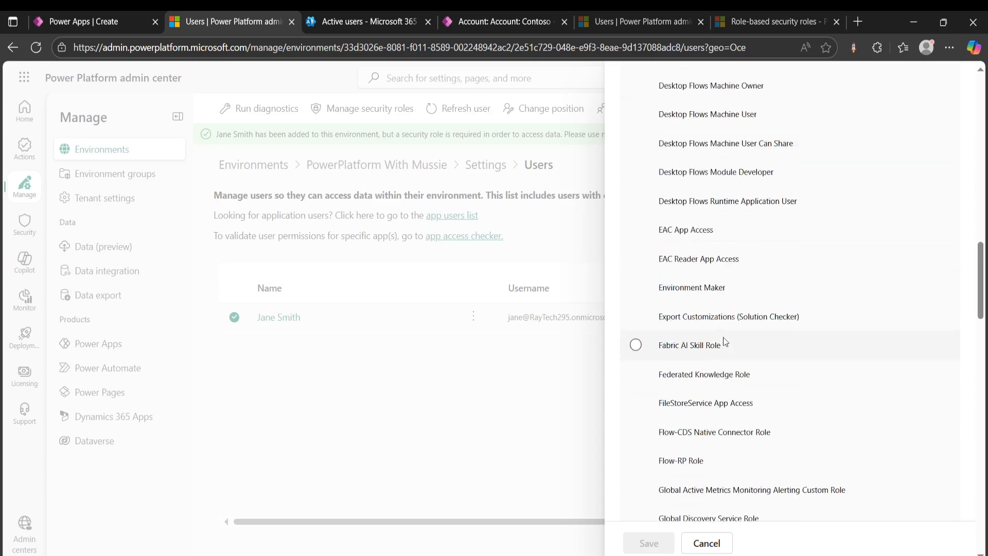
{"action": "scroll", "coordinate": [723, 341], "scroll_direction": "up", "scroll_amount": 12}
{"action": "scroll", "coordinate": [723, 338], "scroll_direction": "up", "scroll_amount": 7}
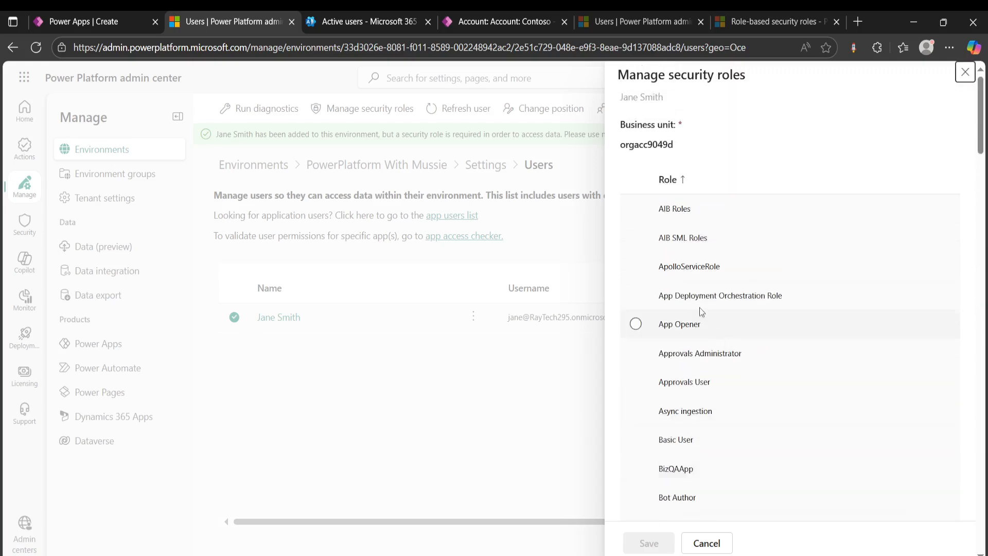
{"action": "left_click", "coordinate": [682, 438]}
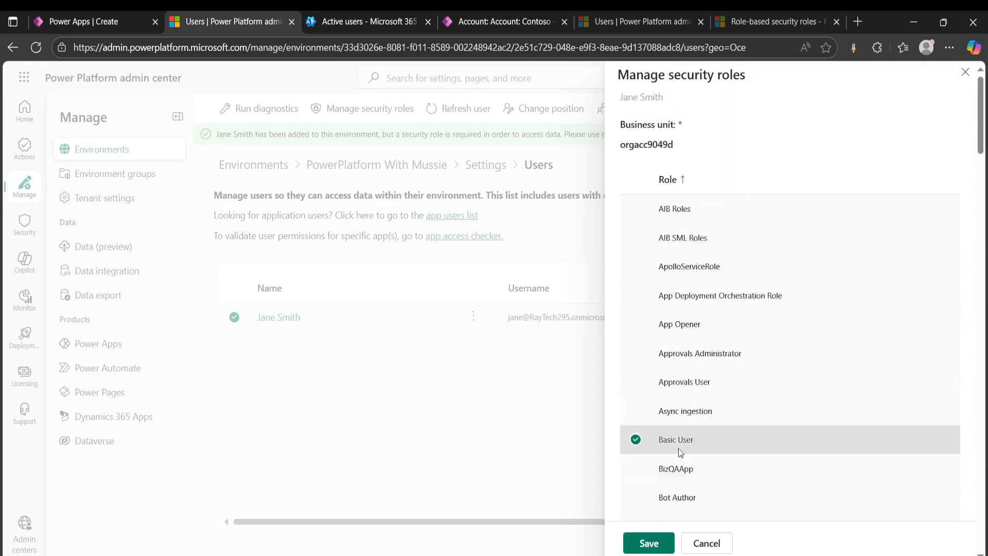
{"action": "left_click", "coordinate": [658, 540]}
{"action": "left_click", "coordinate": [522, 387]}
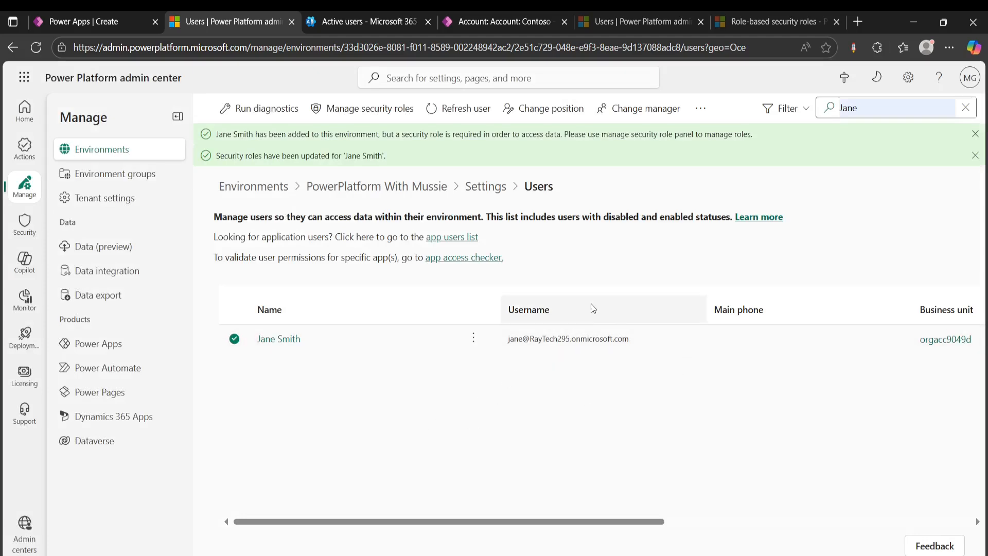
- Switch to the Expense Management App and assign the Contoso account to the newly added user
{"action": "left_click", "coordinate": [505, 23]}
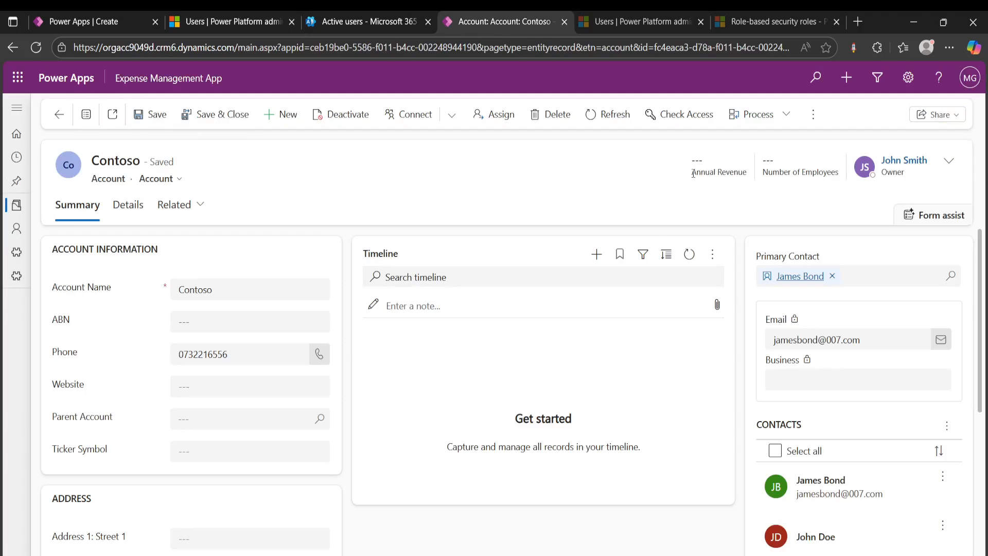
{"action": "left_click", "coordinate": [506, 125]}
{"action": "left_click", "coordinate": [555, 309]}
{"action": "left_click", "coordinate": [532, 350]}
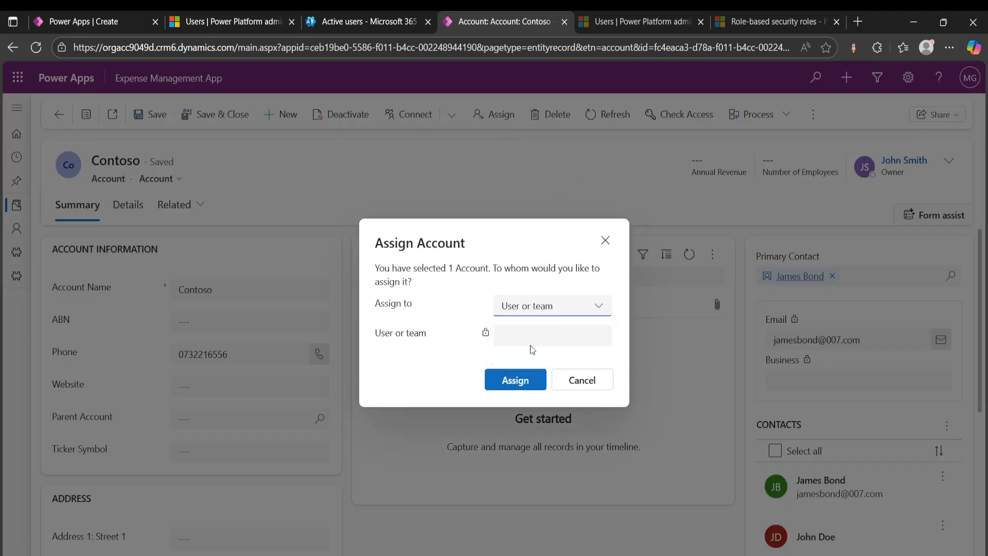
{"action": "left_click", "coordinate": [536, 332]}
{"action": "type", "text": "jane"}
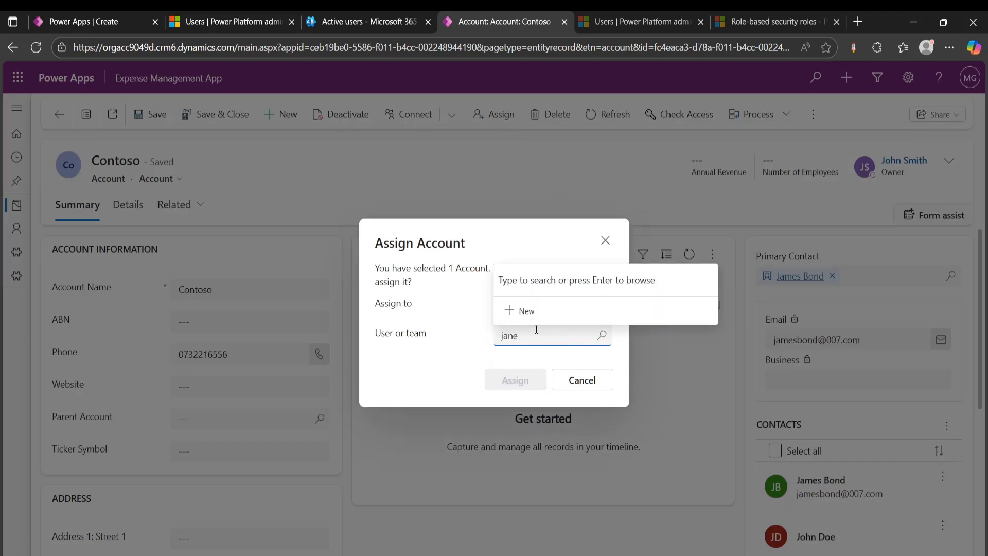
{"action": "left_click", "coordinate": [577, 278]}
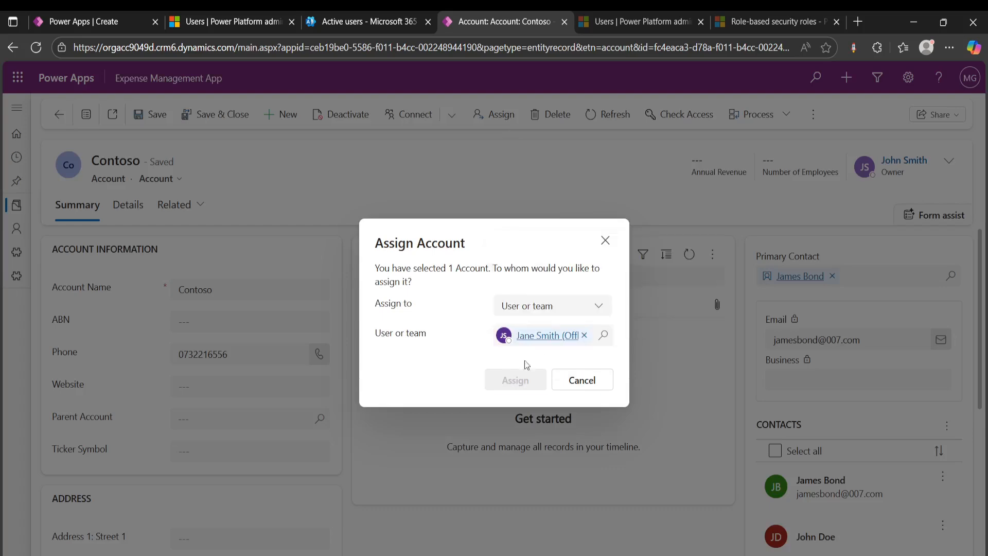
{"action": "left_click", "coordinate": [515, 380]}
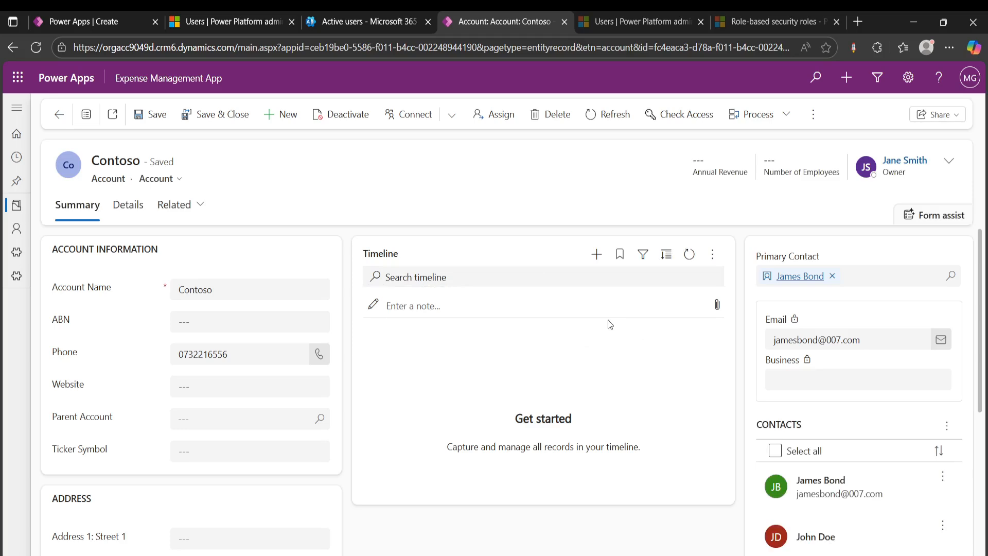
- Switch to the Active users list in the Microsoft 365 admin center
{"action": "left_click", "coordinate": [359, 28]}
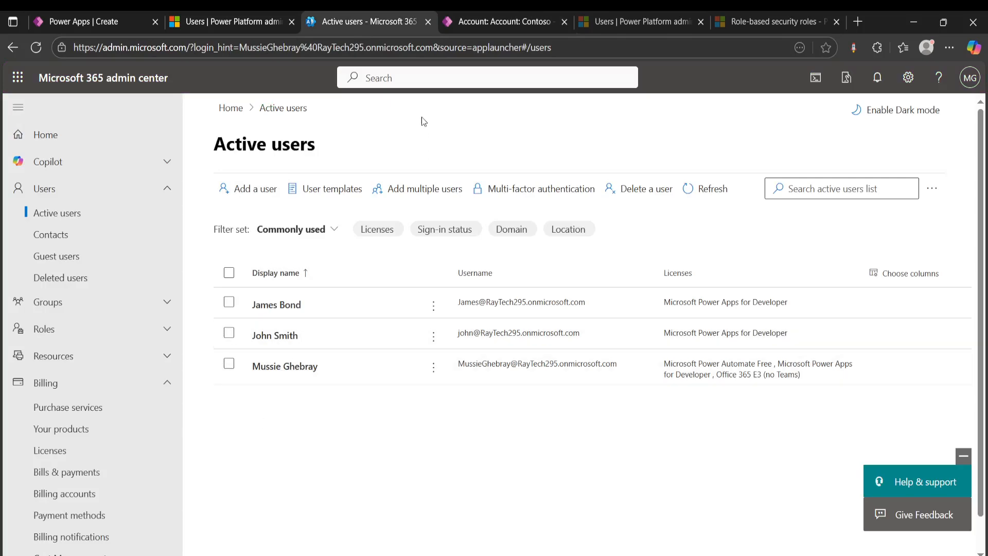
{"action": "left_click", "coordinate": [536, 24]}
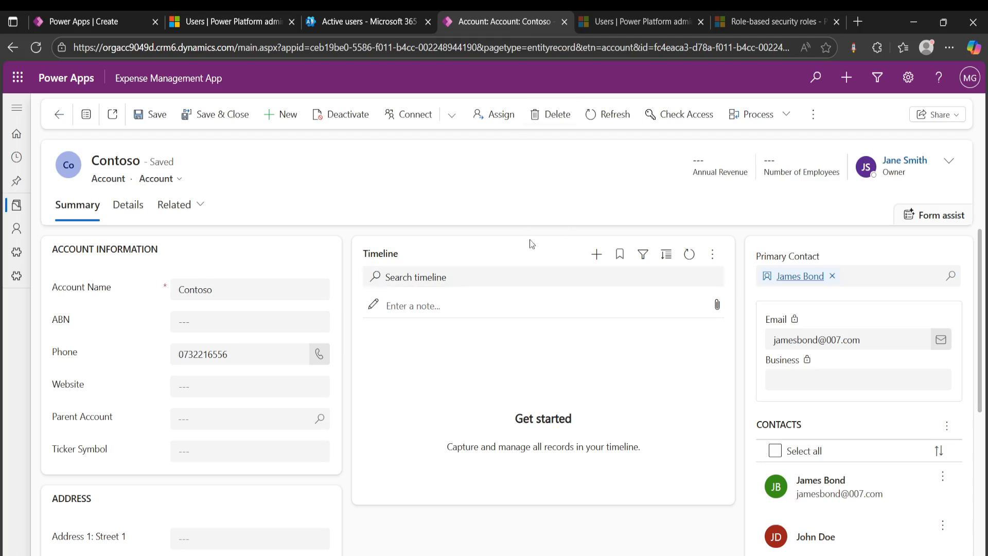
{"action": "left_click", "coordinate": [354, 23]}
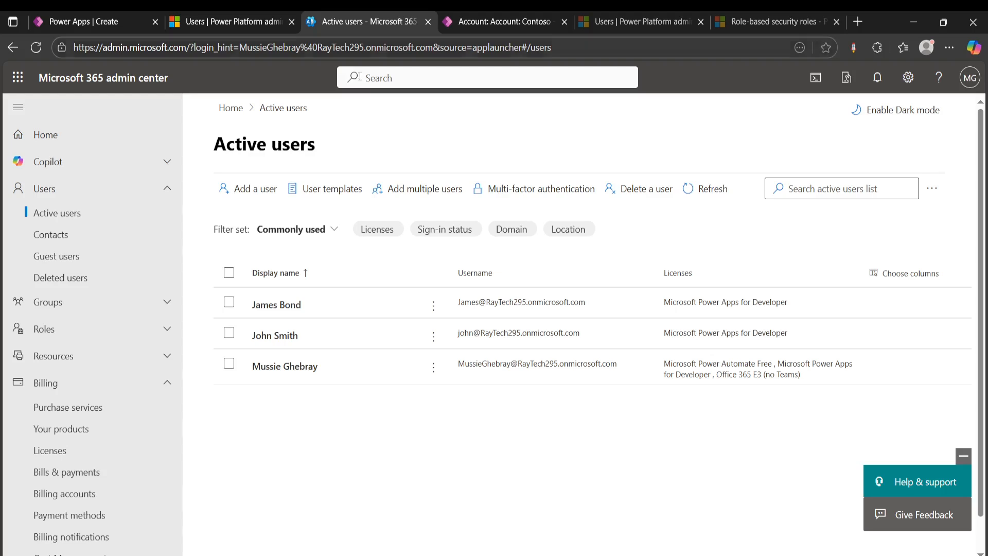